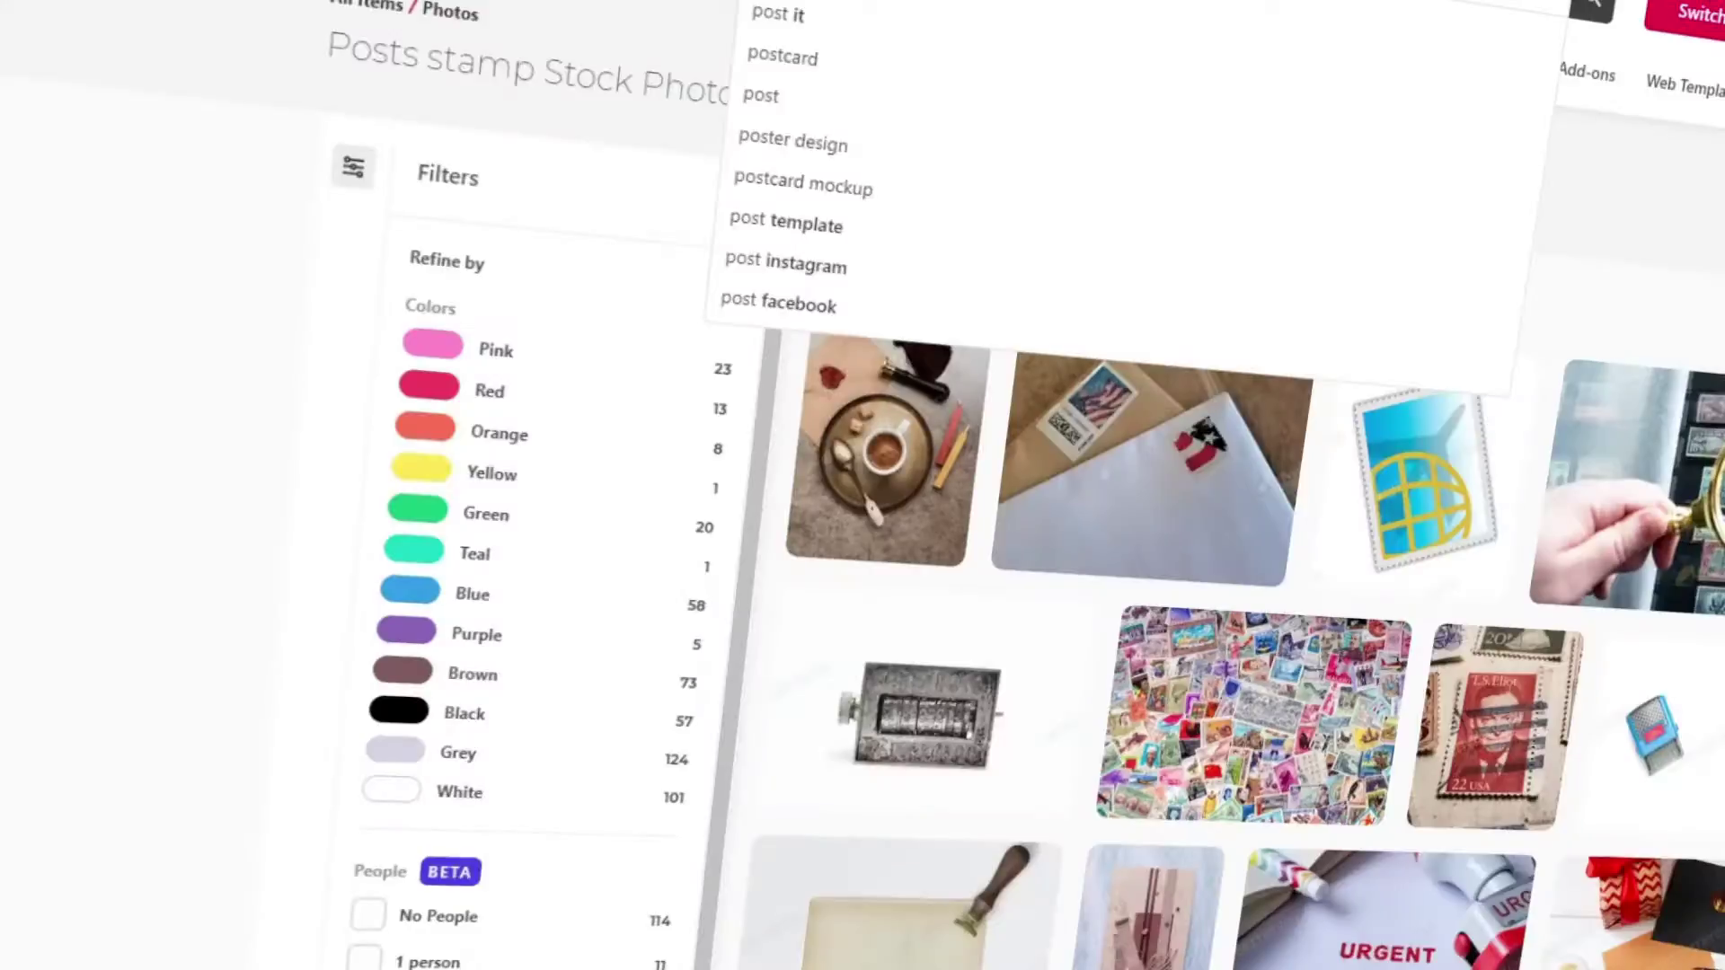
Step: Search photos for 'post' and add the vintage empty postcard texture to a project for download
{"action": "key", "text": "Return"}
{"action": "scroll", "coordinate": [1243, 184], "scroll_direction": "down", "scroll_amount": 2}
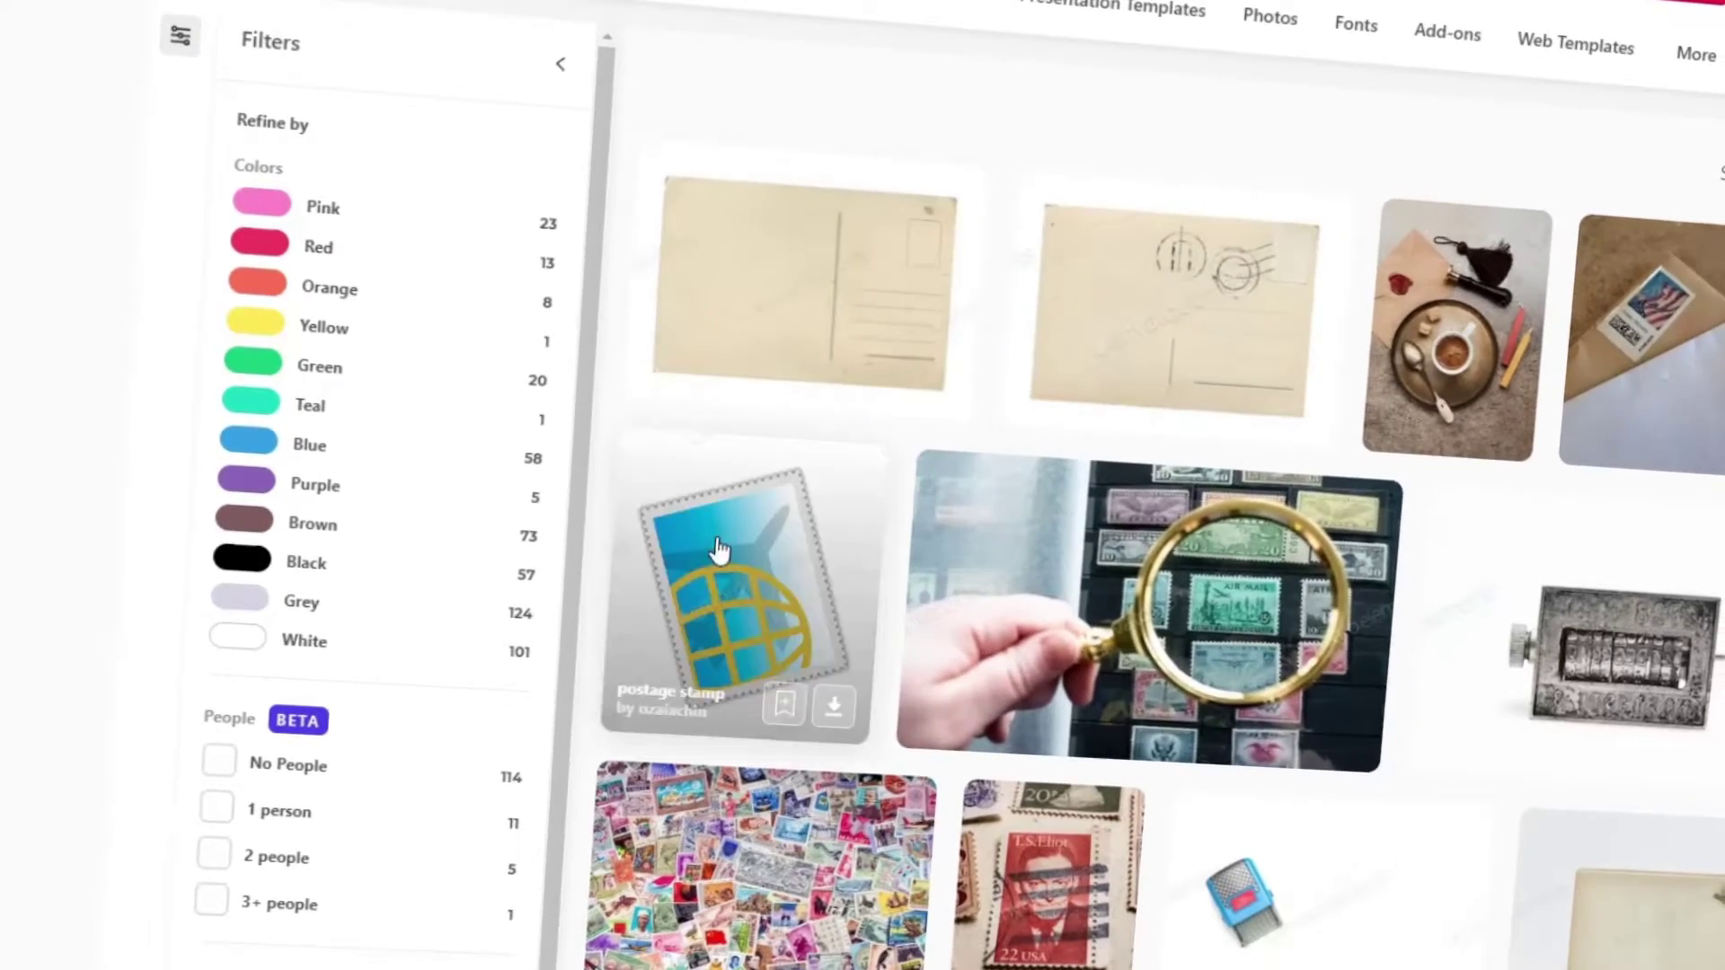
{"action": "left_click", "coordinate": [1284, 390]}
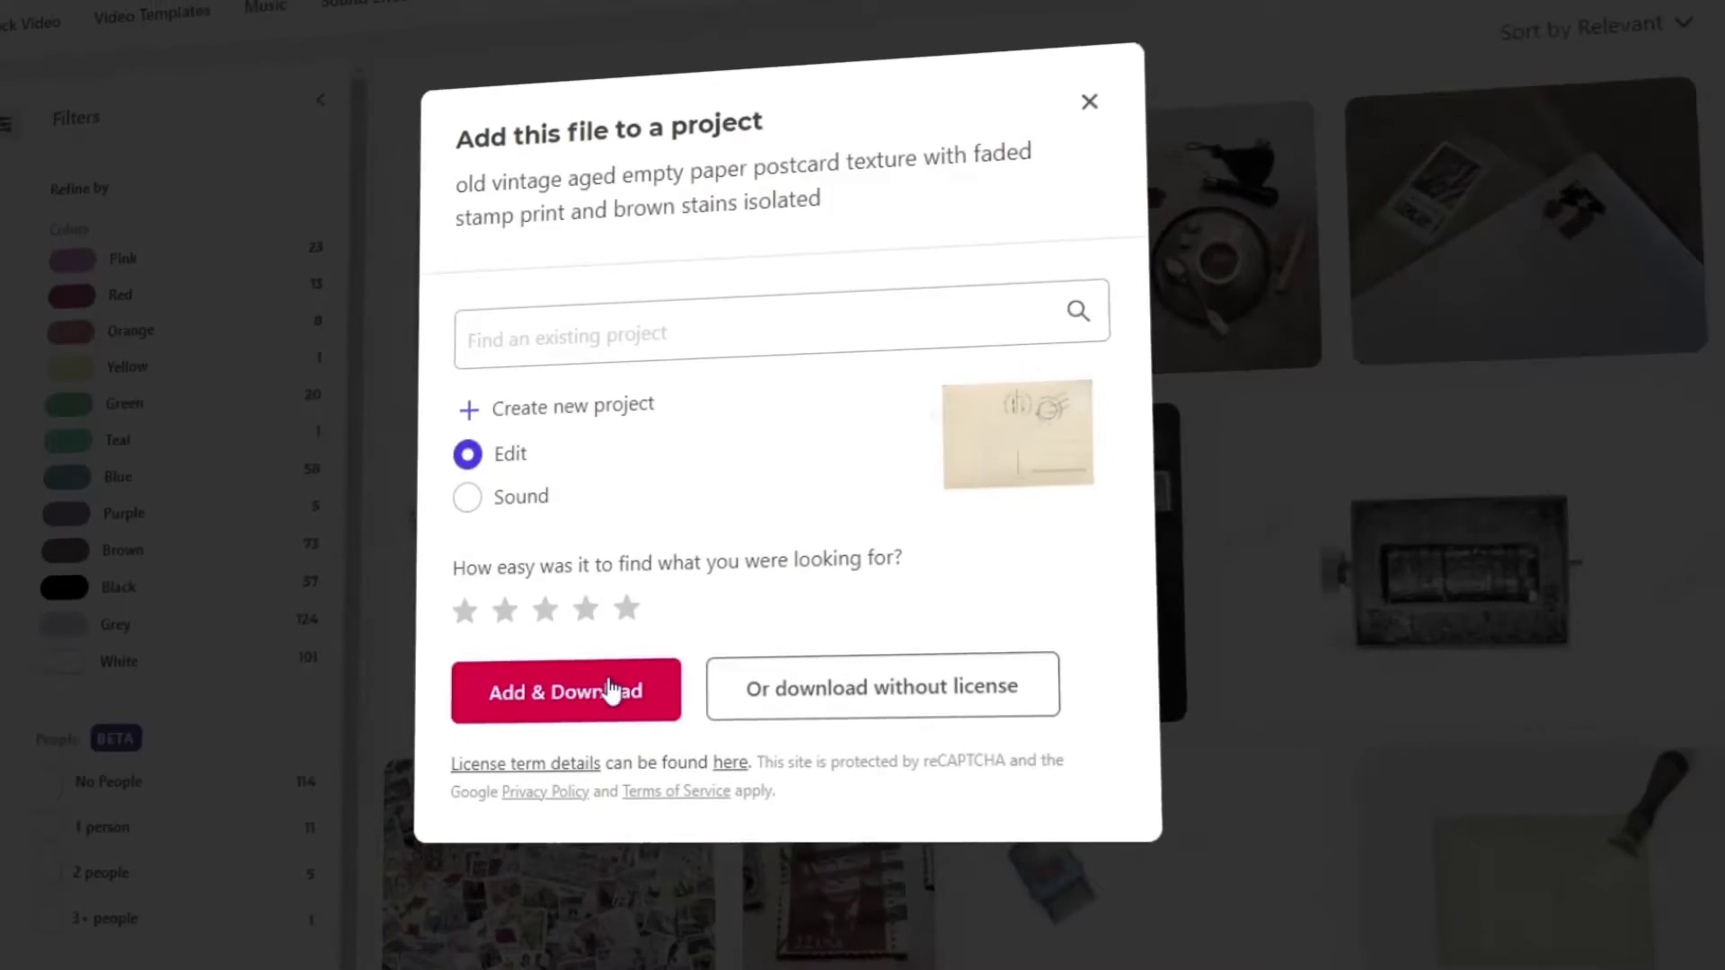
{"action": "left_click", "coordinate": [610, 692]}
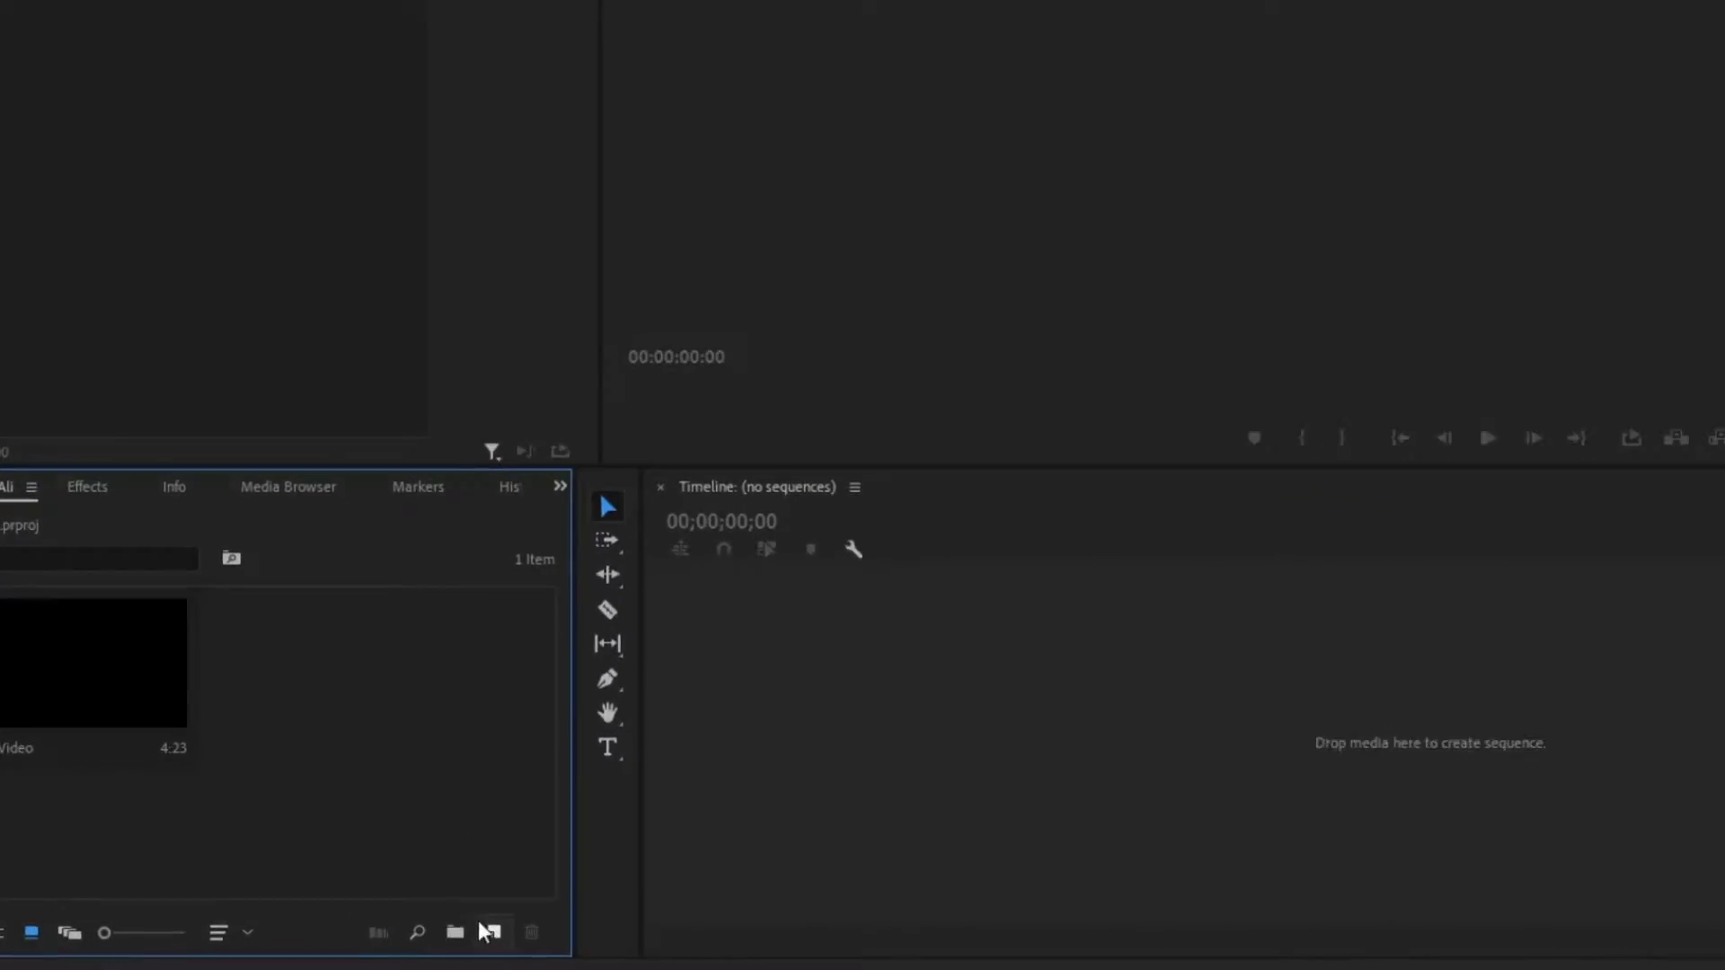
Step: Create an 1800×3600 black video, lengthen it on track V1, and bring up its clip options
{"action": "left_click", "coordinate": [490, 932]}
{"action": "left_click", "coordinate": [847, 659]}
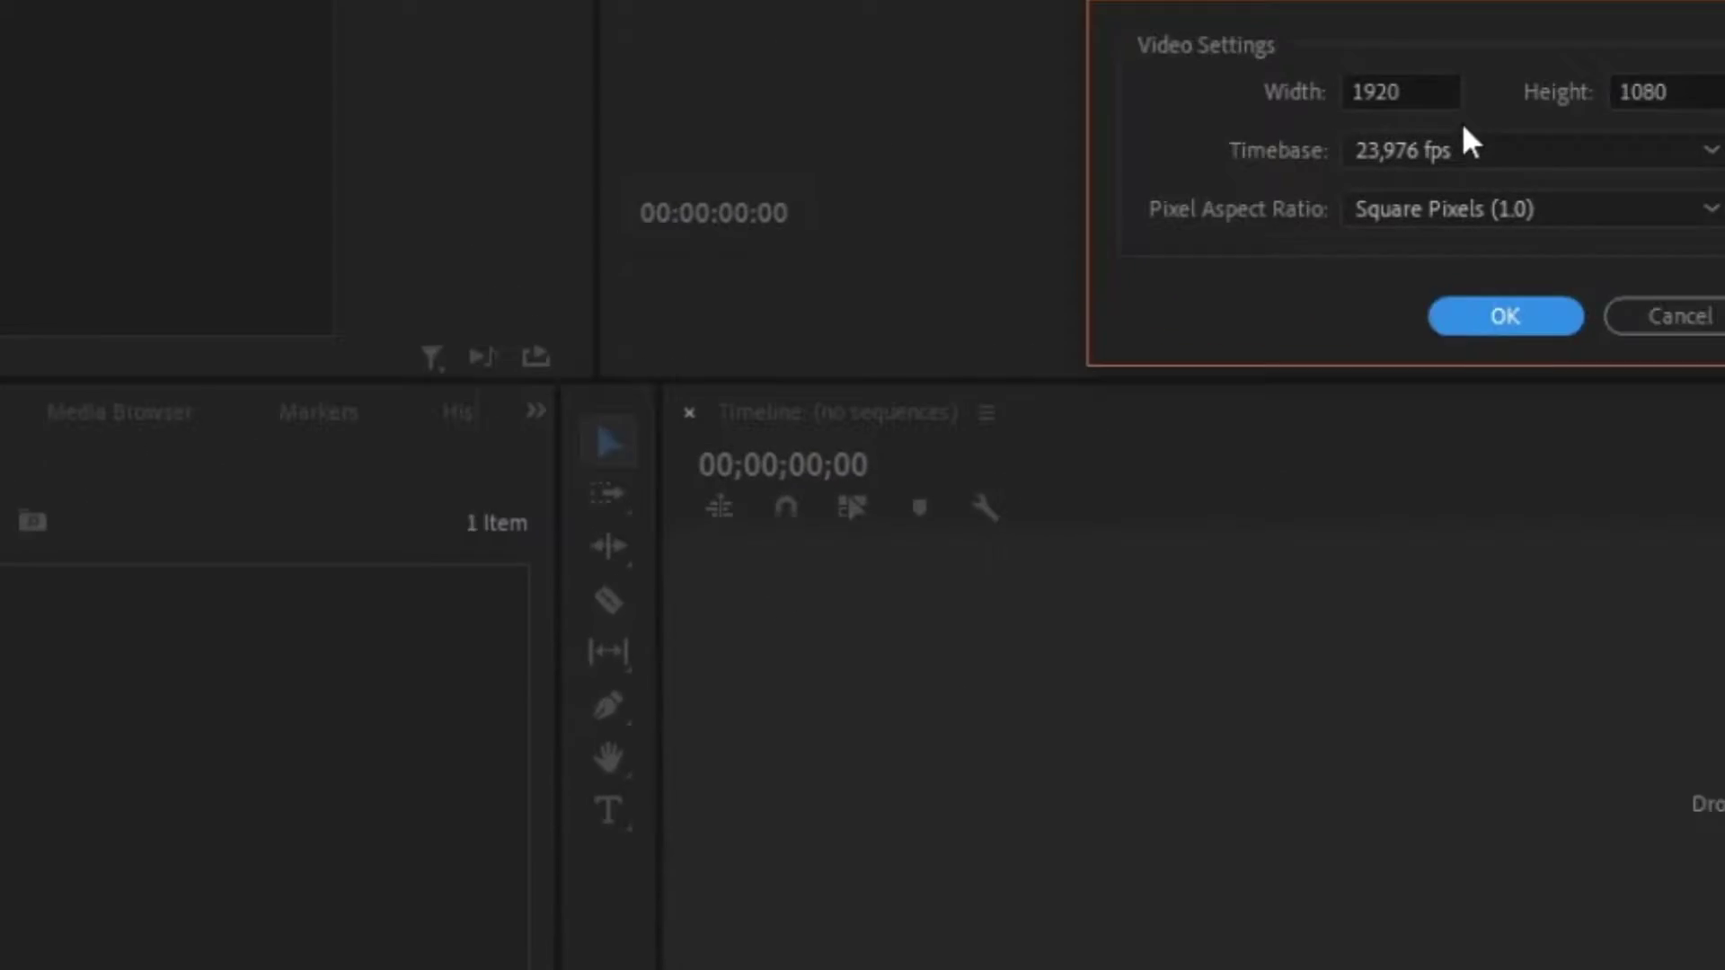
{"action": "double_click", "coordinate": [1402, 92]}
{"action": "type", "text": "1800"}
{"action": "key", "text": "Tab"}
{"action": "type", "text": "3600"}
{"action": "left_click", "coordinate": [991, 706]}
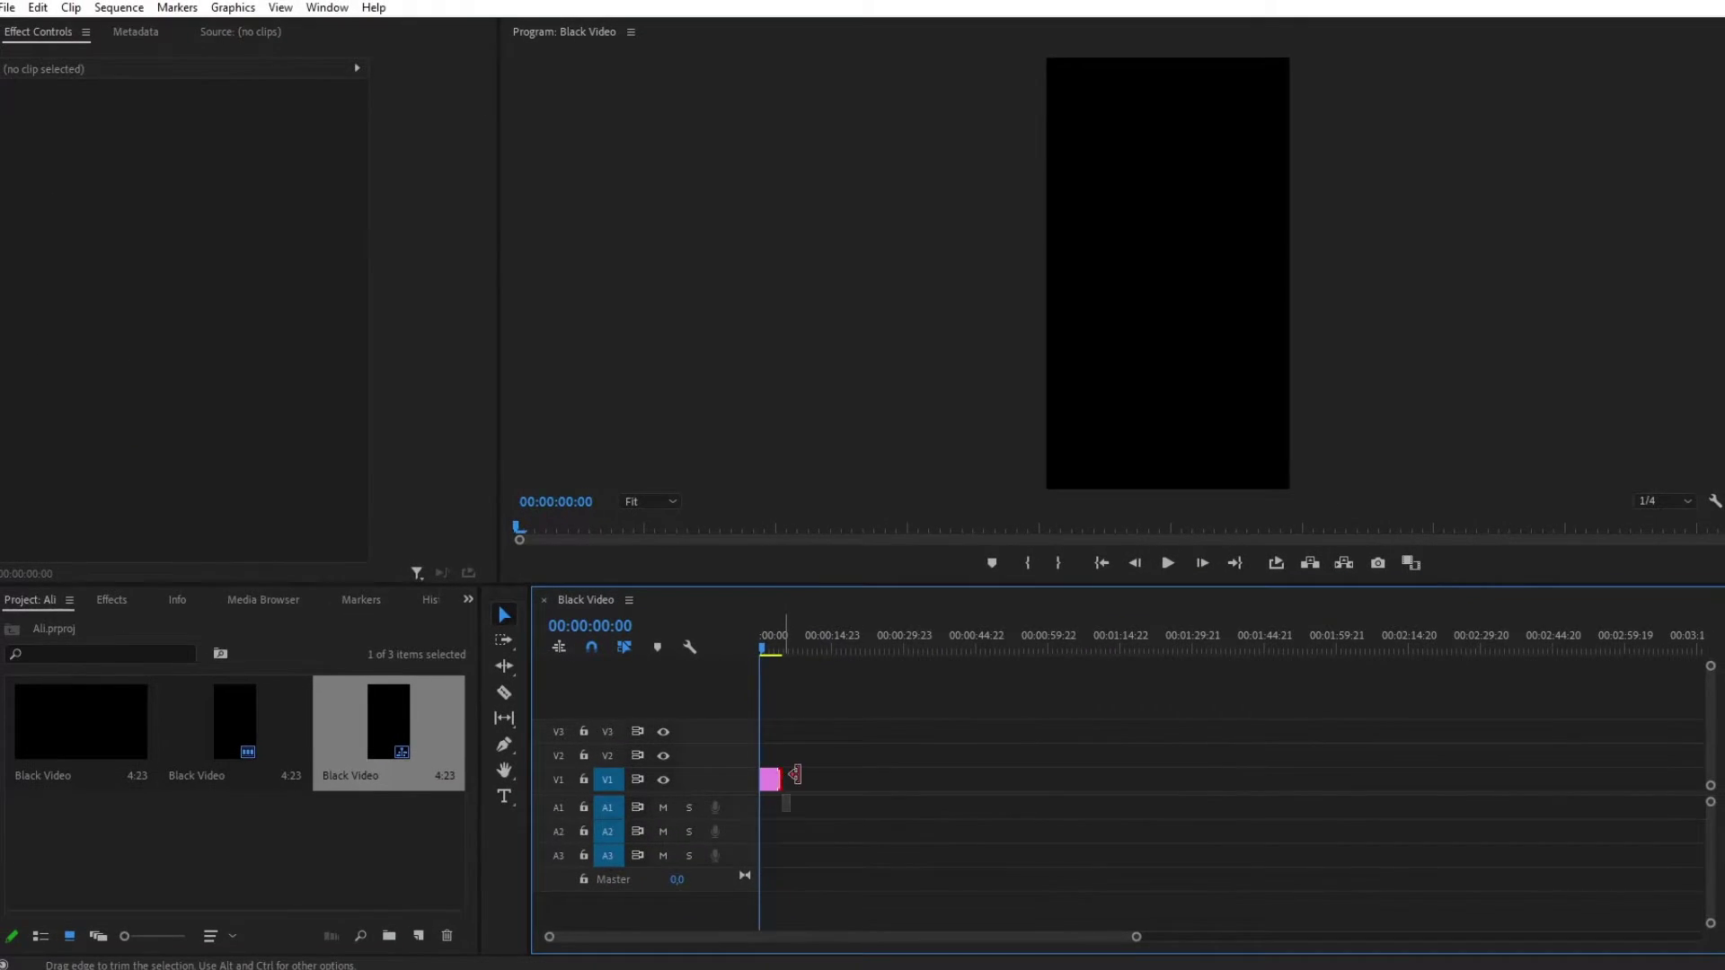
{"action": "left_click_drag", "start_coordinate": [794, 776], "coordinate": [820, 778]}
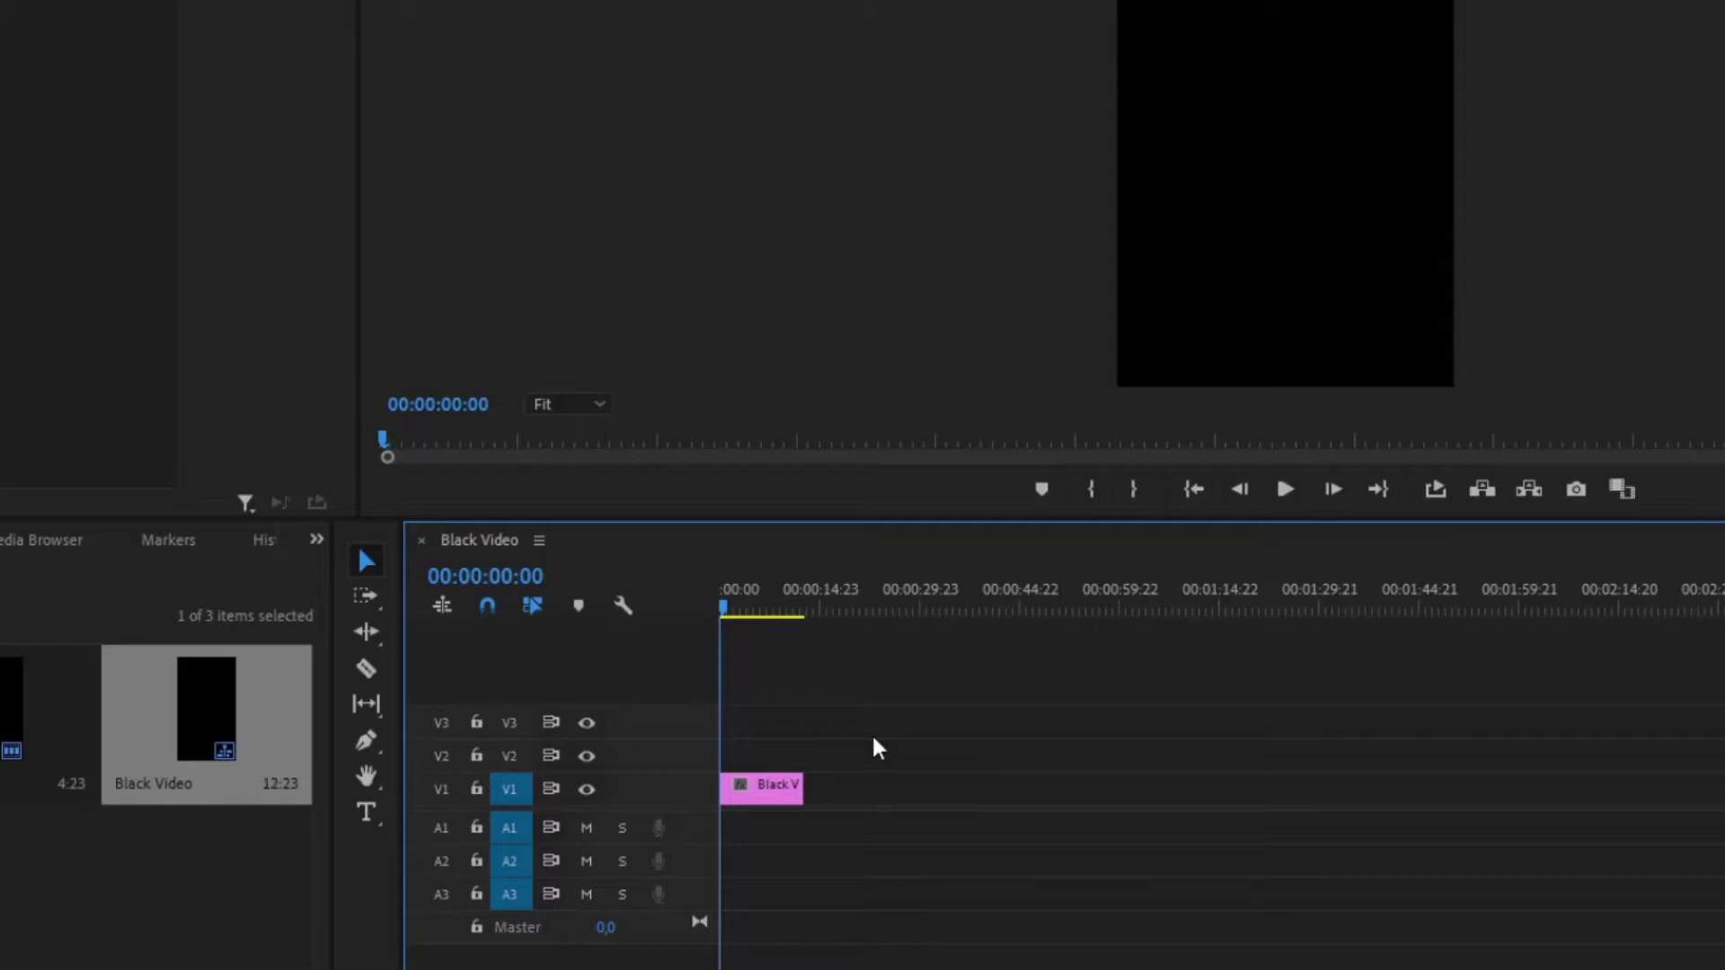
{"action": "right_click", "coordinate": [811, 777]}
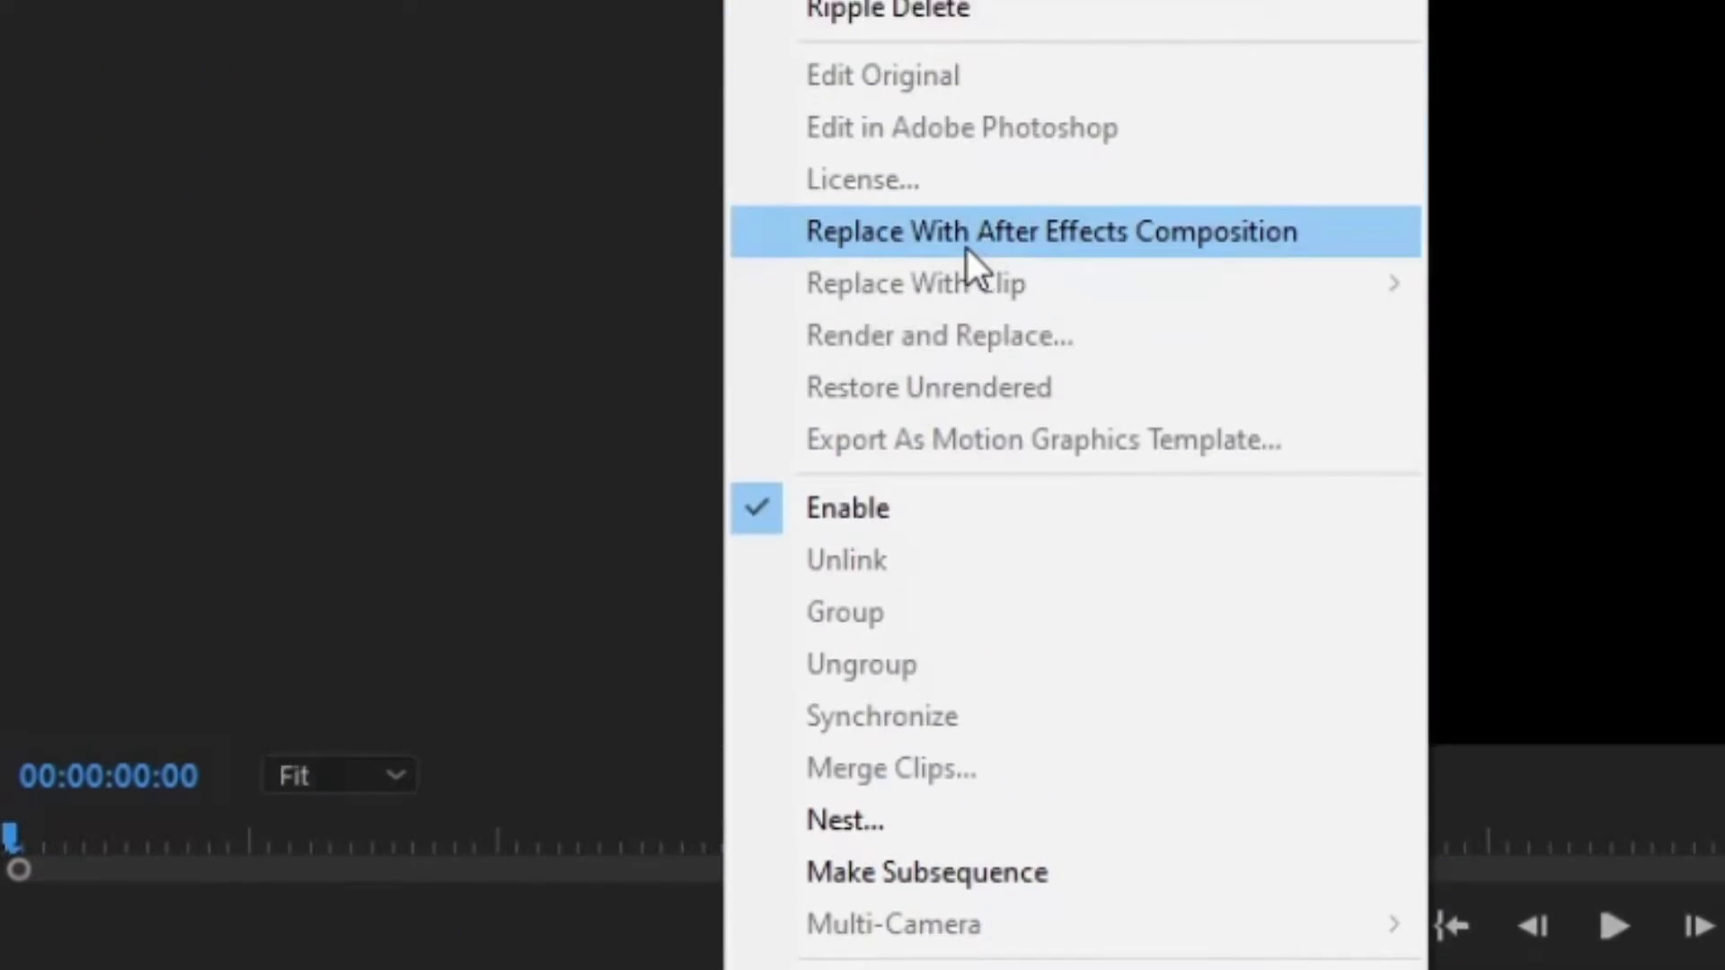
Step: Replace the black clip with an After Effects composition and open its Composition Settings
{"action": "left_click", "coordinate": [967, 244]}
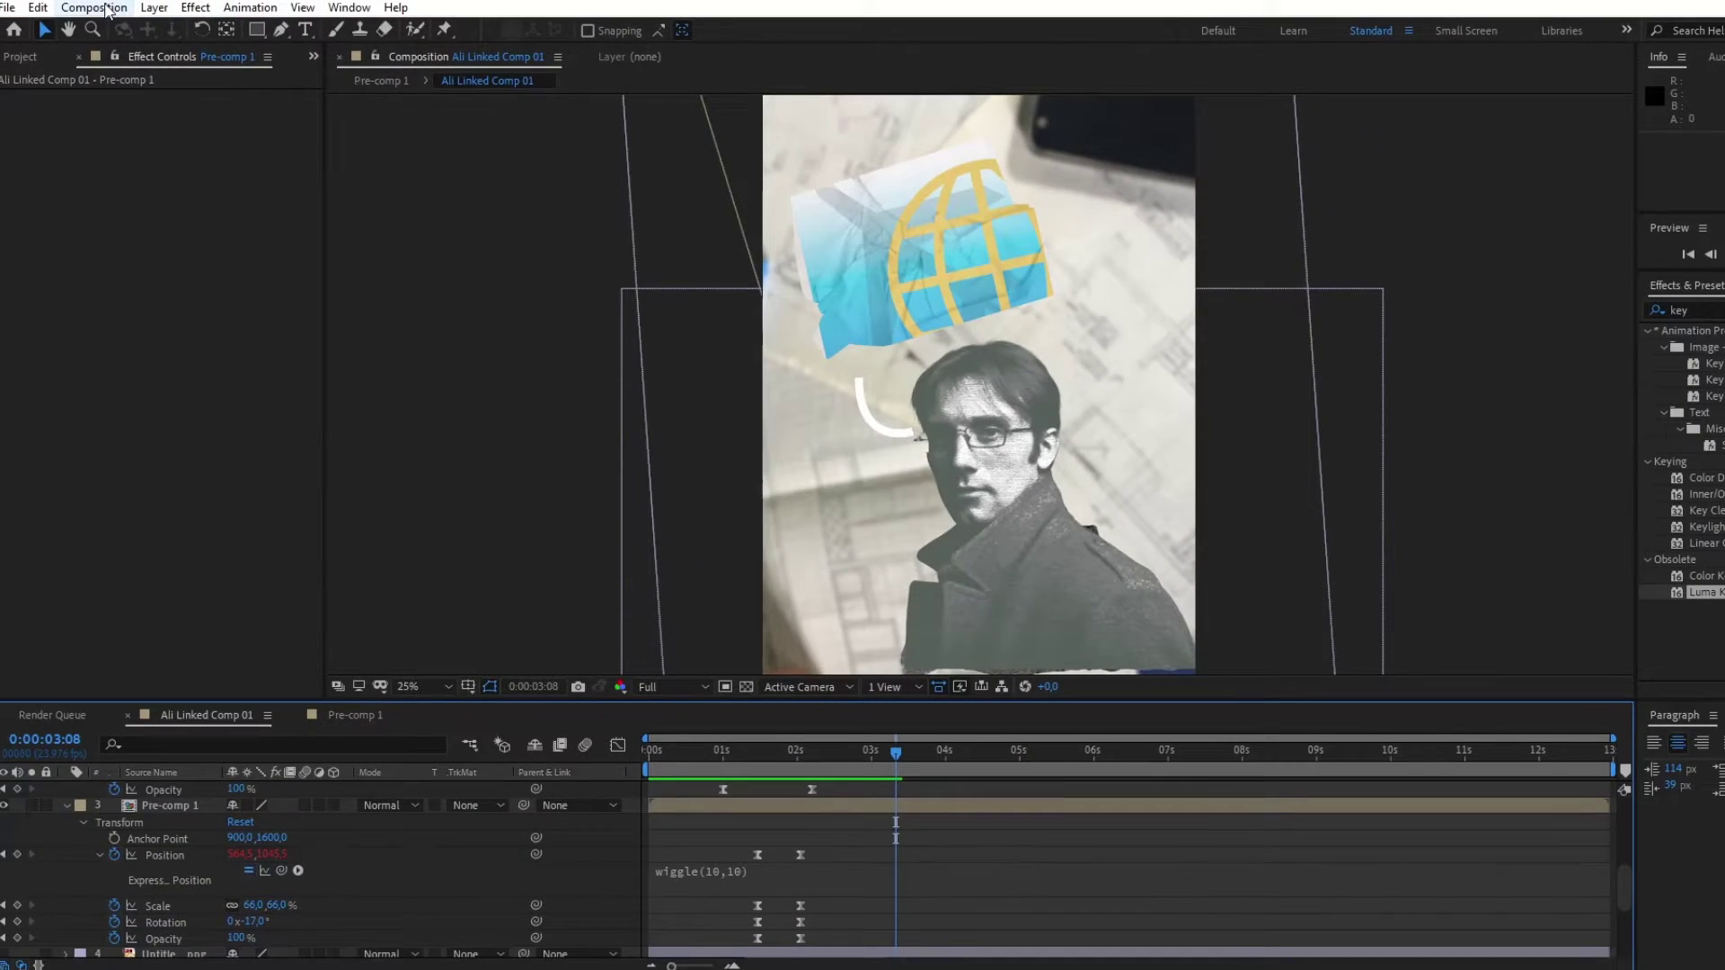
{"action": "left_click", "coordinate": [70, 10]}
{"action": "left_click", "coordinate": [123, 59]}
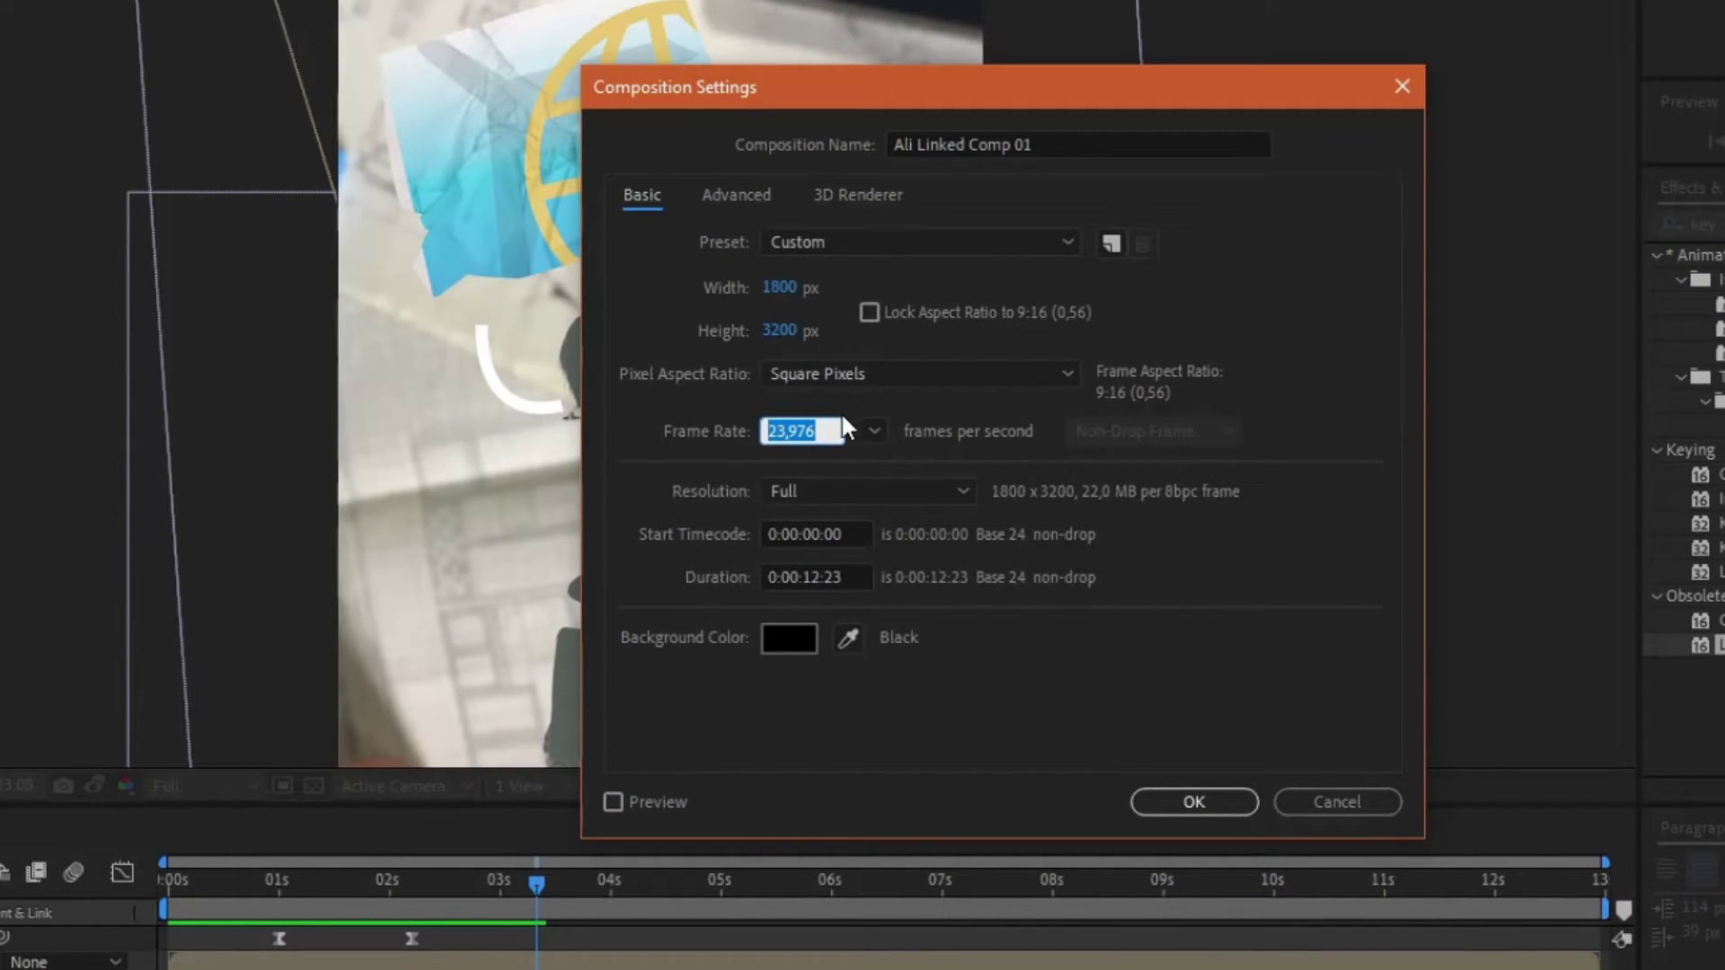
Step: Confirm the 12 fps frame rate, then shrink the globe stamp inside the paper and commit
{"action": "left_click", "coordinate": [1194, 802]}
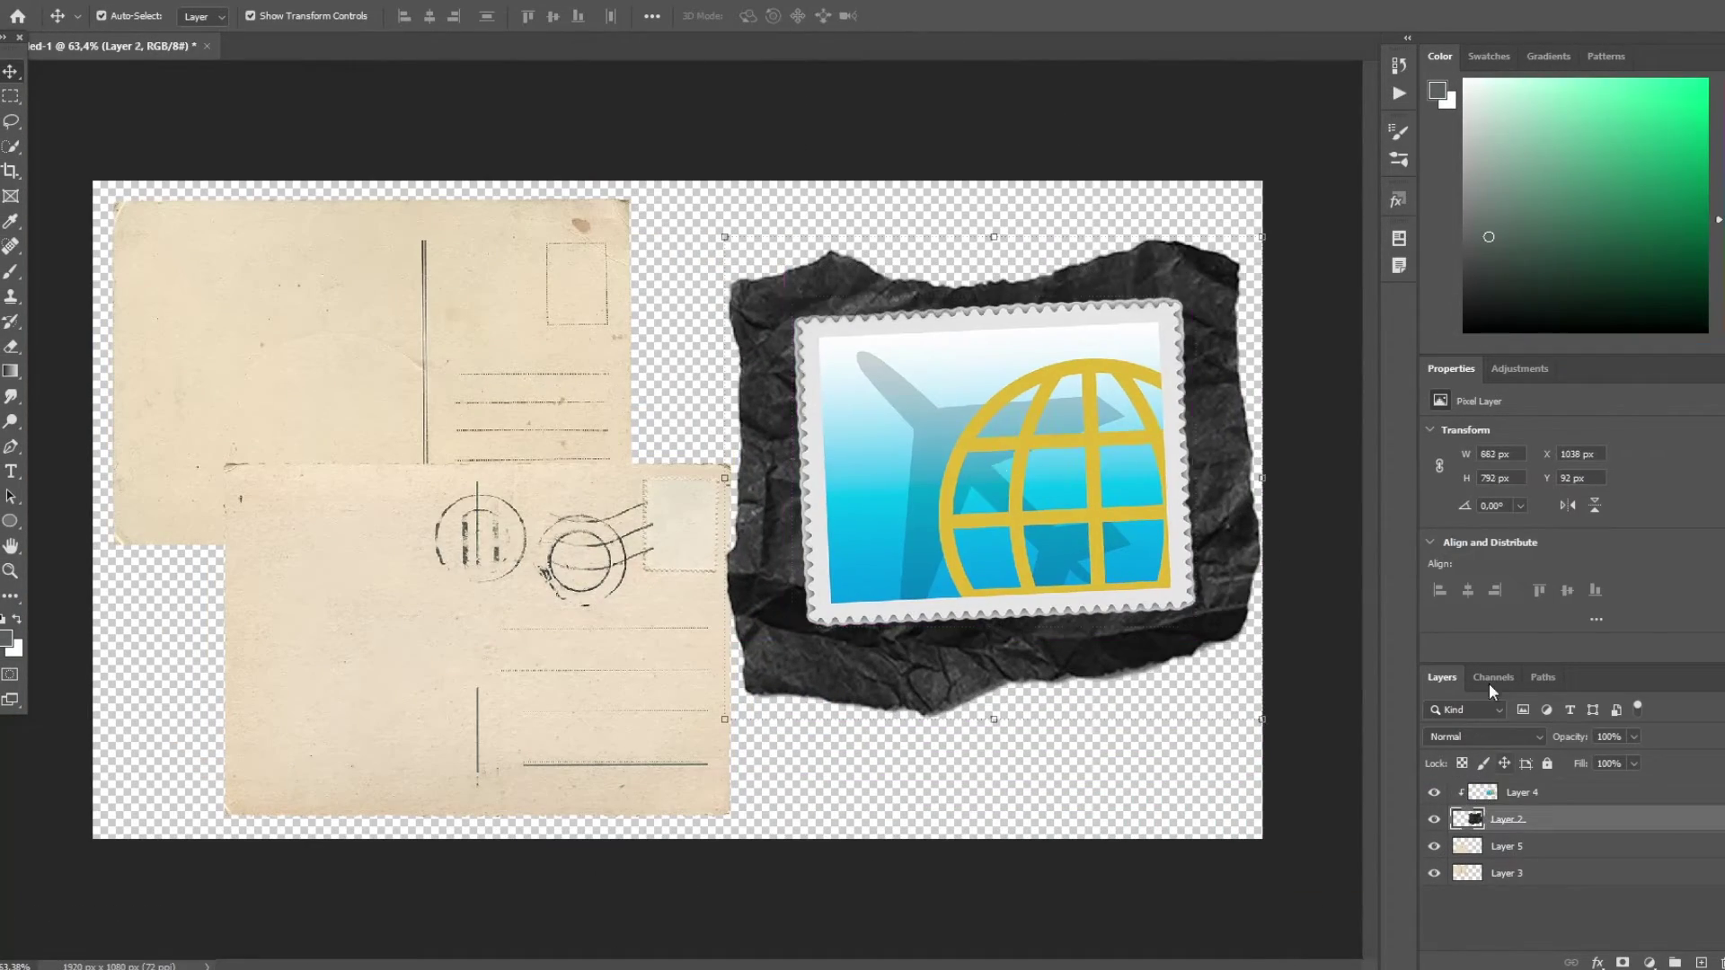
{"action": "left_click_drag", "start_coordinate": [1248, 240], "coordinate": [1153, 294]}
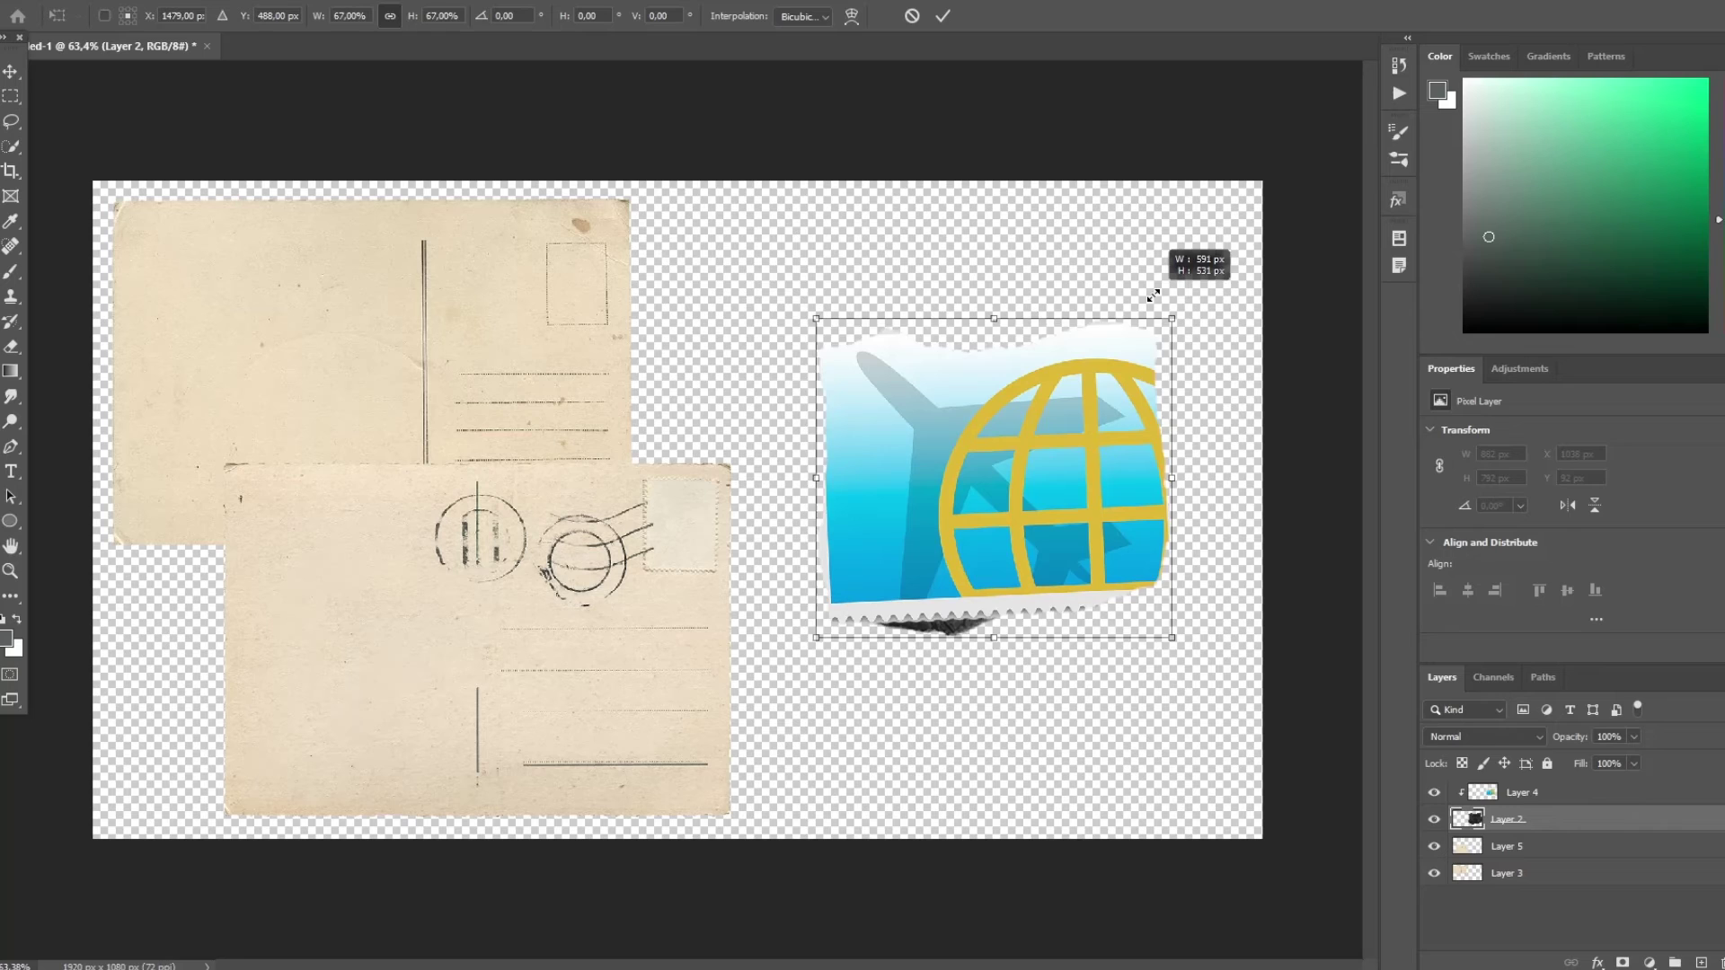
{"action": "left_click", "coordinate": [943, 15]}
{"action": "left_click", "coordinate": [1477, 791]}
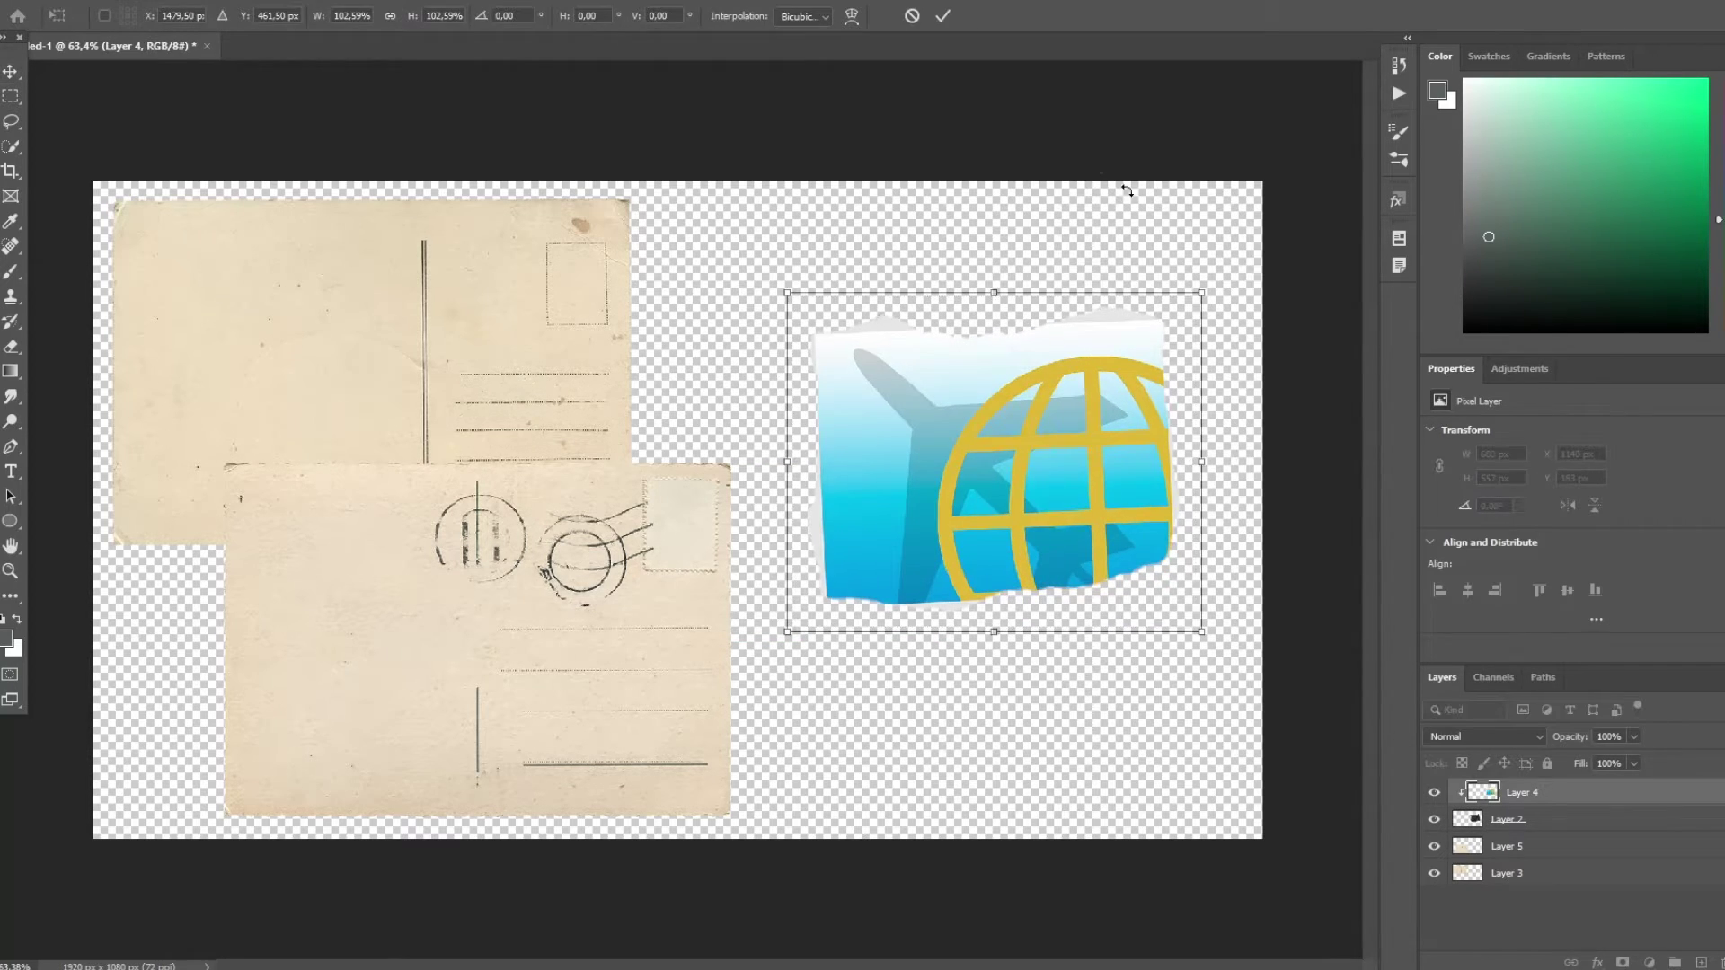
Step: Lasso the crumpled paper piece and copy it onto its own layer
{"action": "left_click_drag", "start_coordinate": [355, 132], "coordinate": [236, 361]}
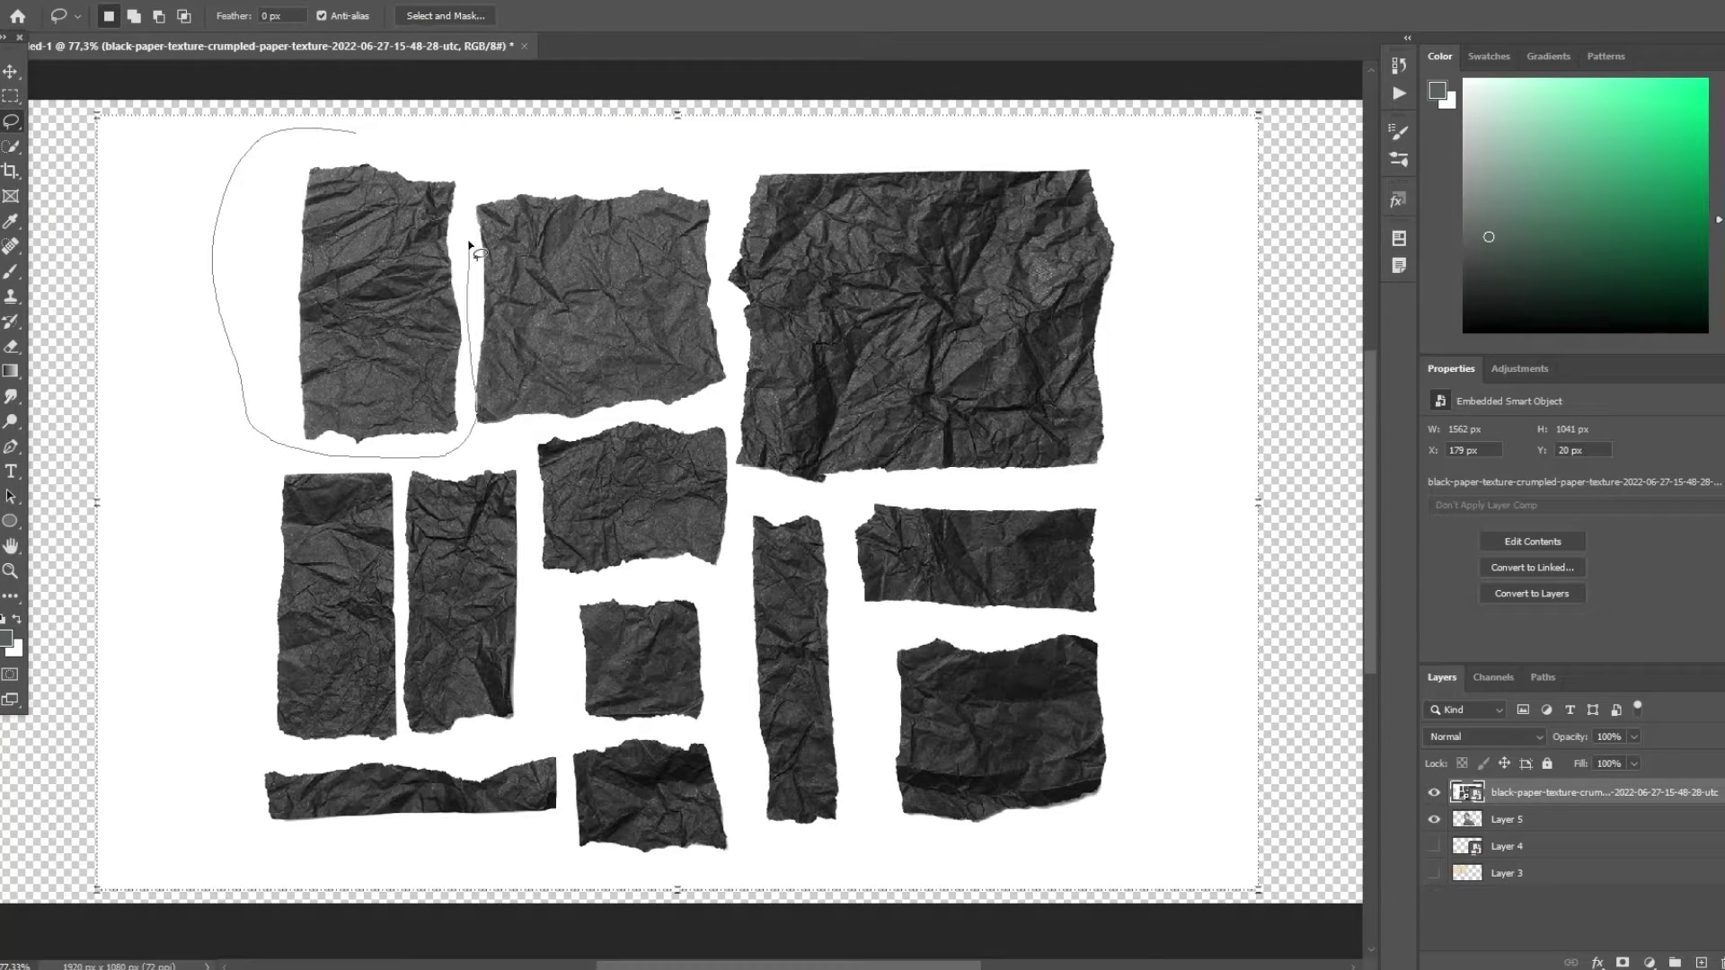
{"action": "left_click_drag", "start_coordinate": [474, 248], "coordinate": [467, 171]}
{"action": "key", "text": "ctrl+j"}
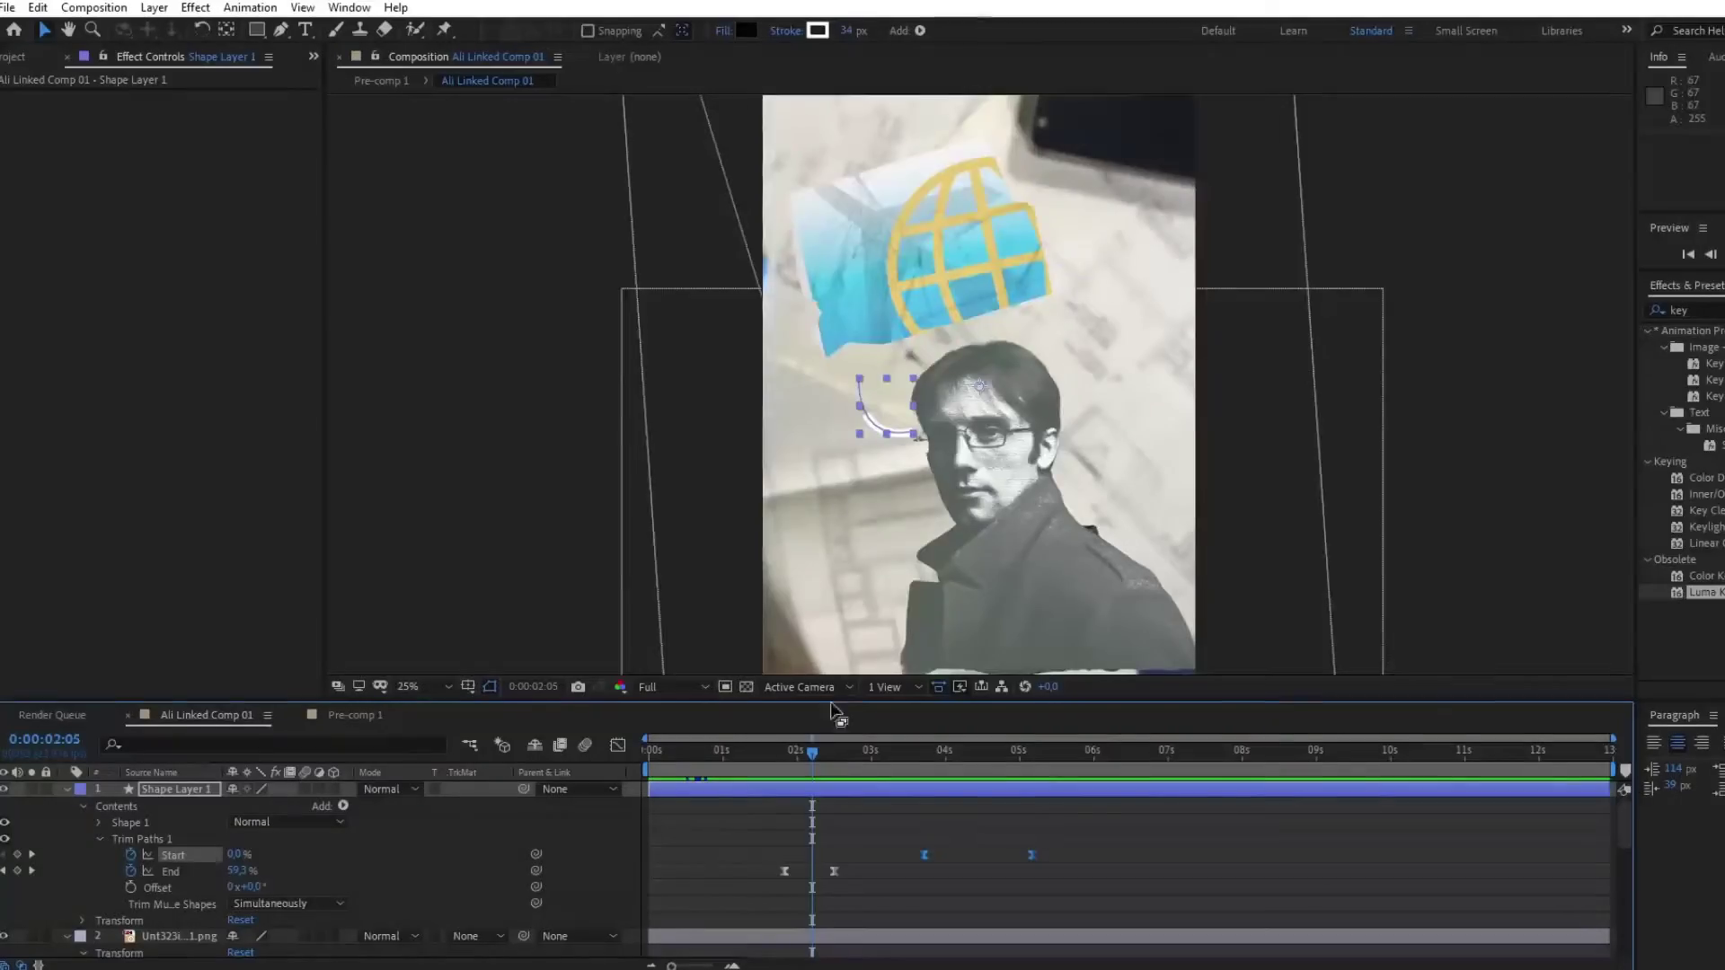
Step: Give Pre-comp 1's Position a wiggle(10,10) expression
{"action": "scroll", "coordinate": [724, 841], "scroll_direction": "down", "scroll_amount": 5}
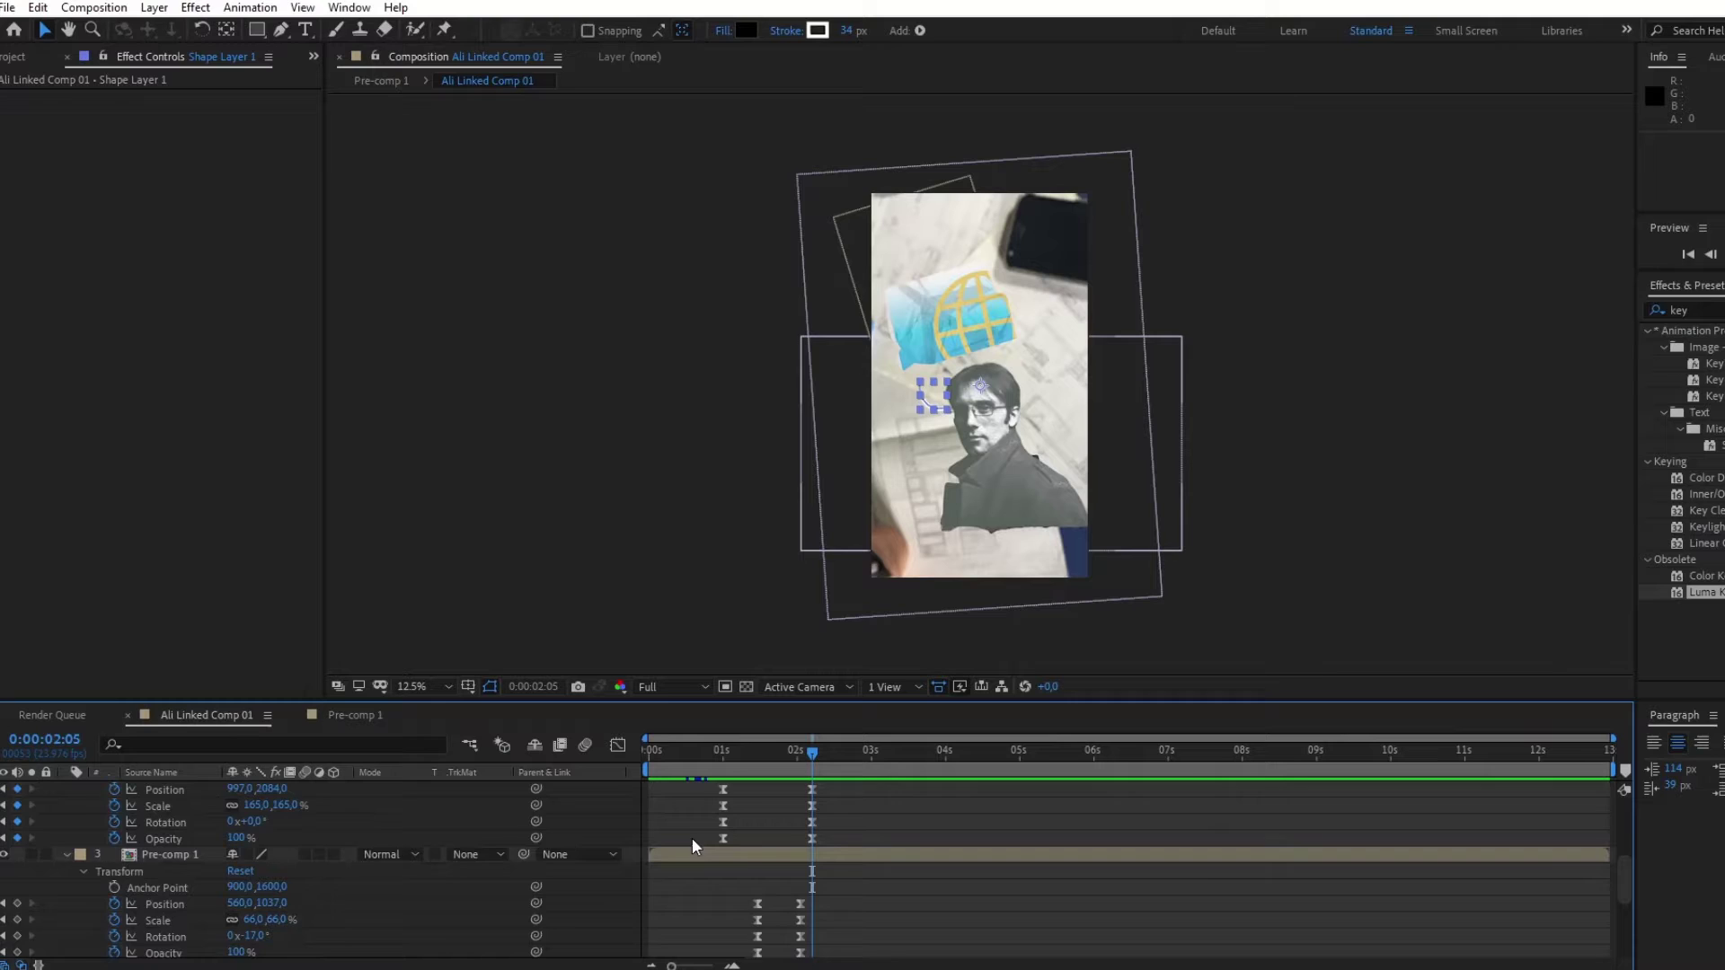
{"action": "scroll", "coordinate": [692, 837], "scroll_direction": "down", "scroll_amount": 2}
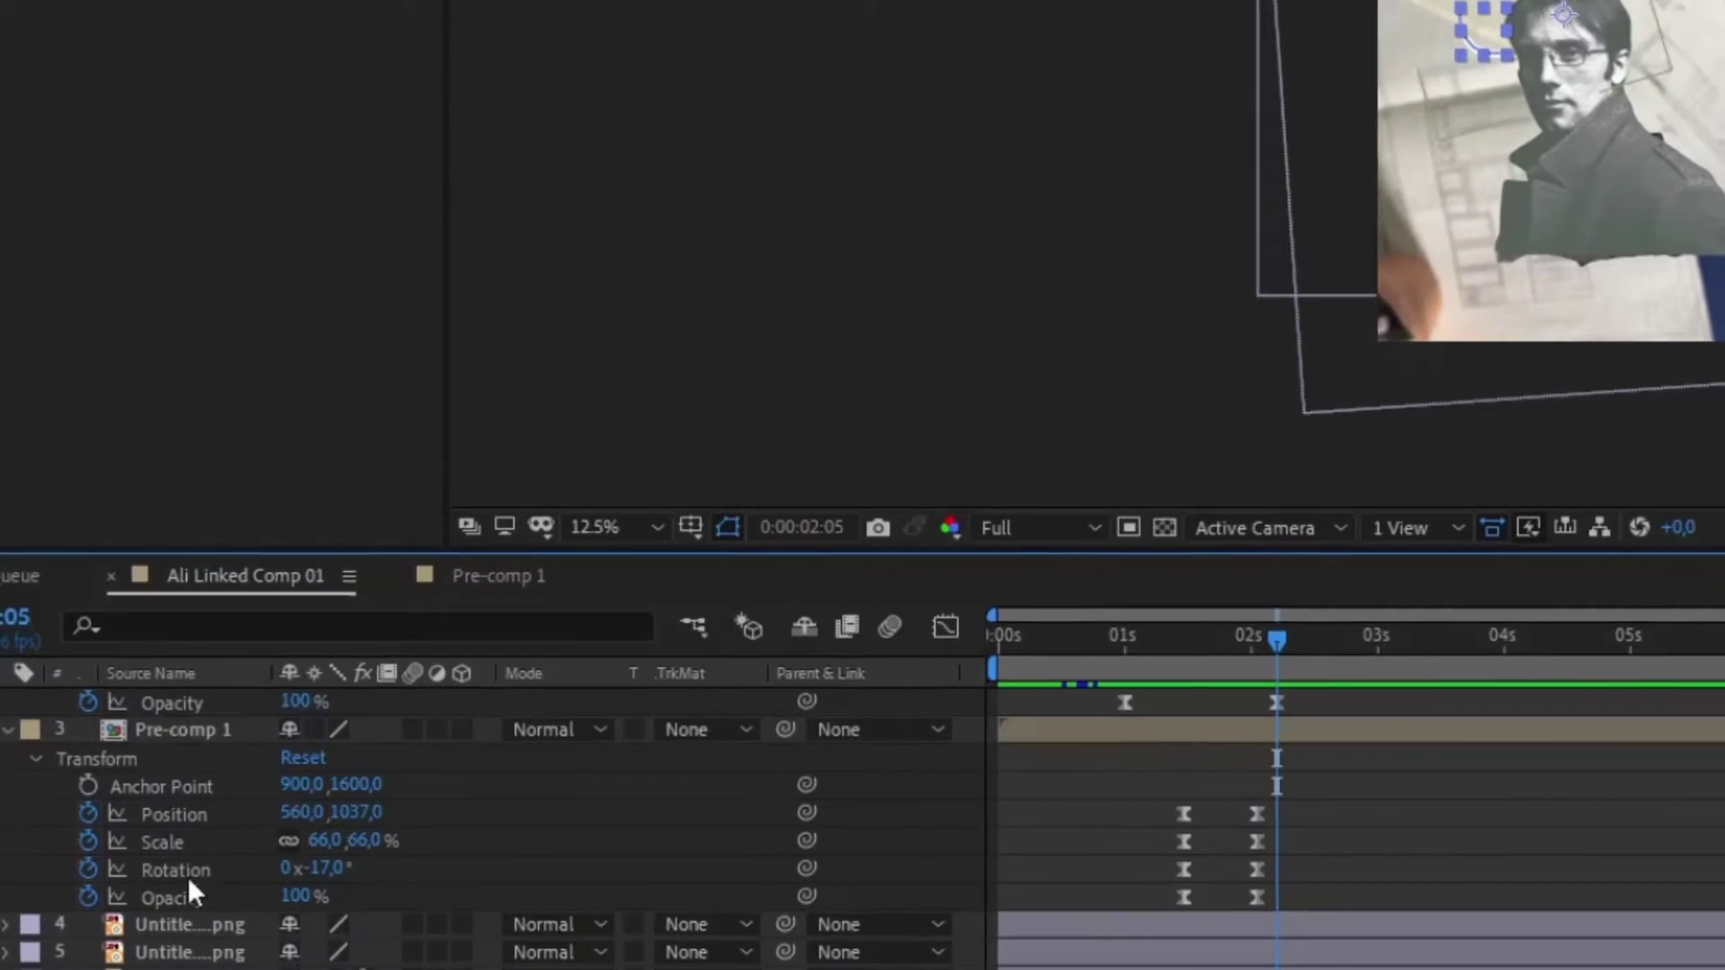
{"action": "left_click", "coordinate": [87, 813], "text": "alt"}
{"action": "type", "text": "wiggl"}
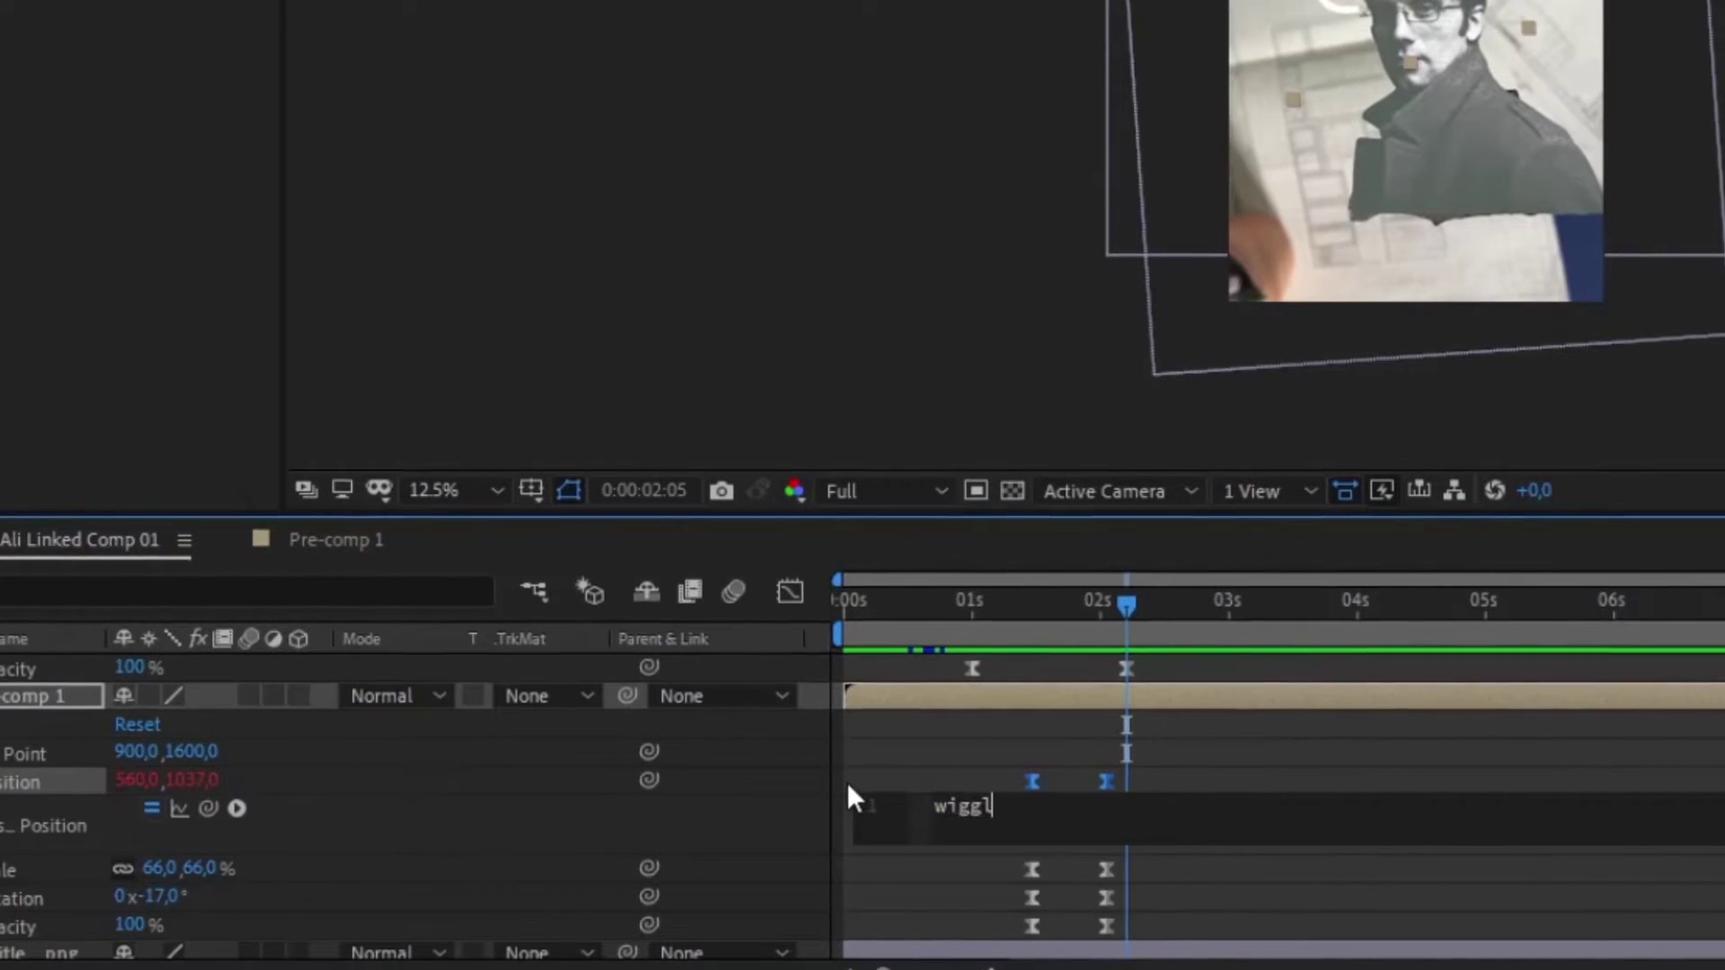
{"action": "type", "text": "e"}
{"action": "key", "text": "Return"}
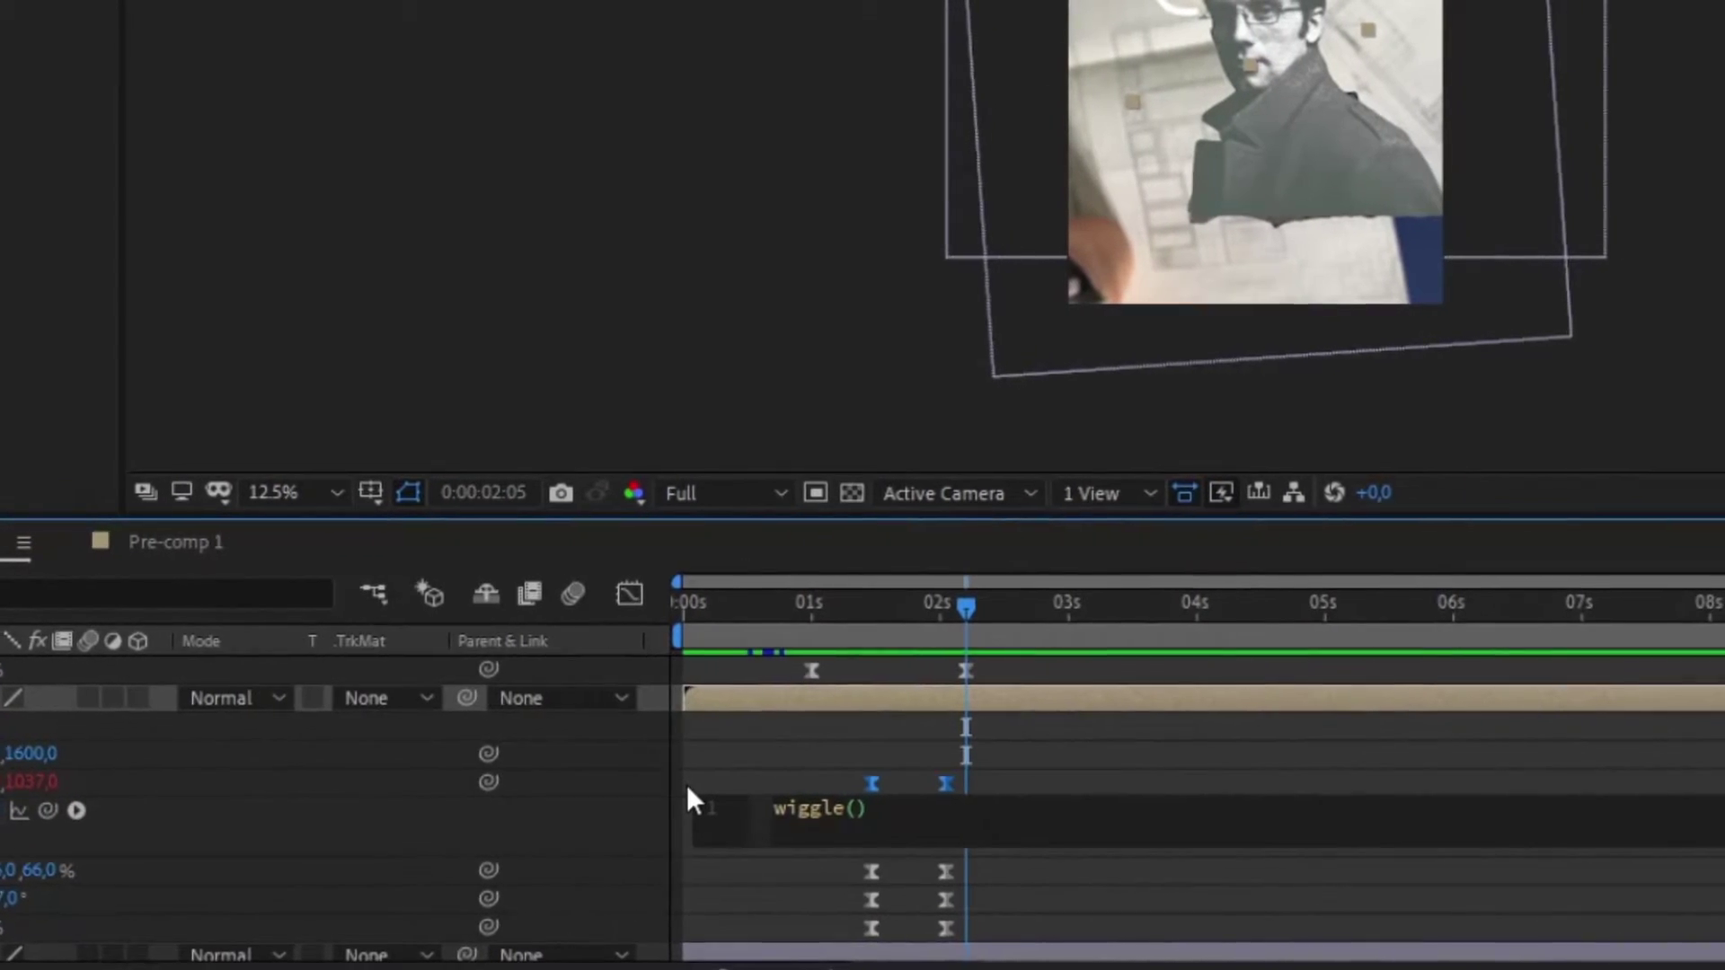
{"action": "type", "text": "10,10"}
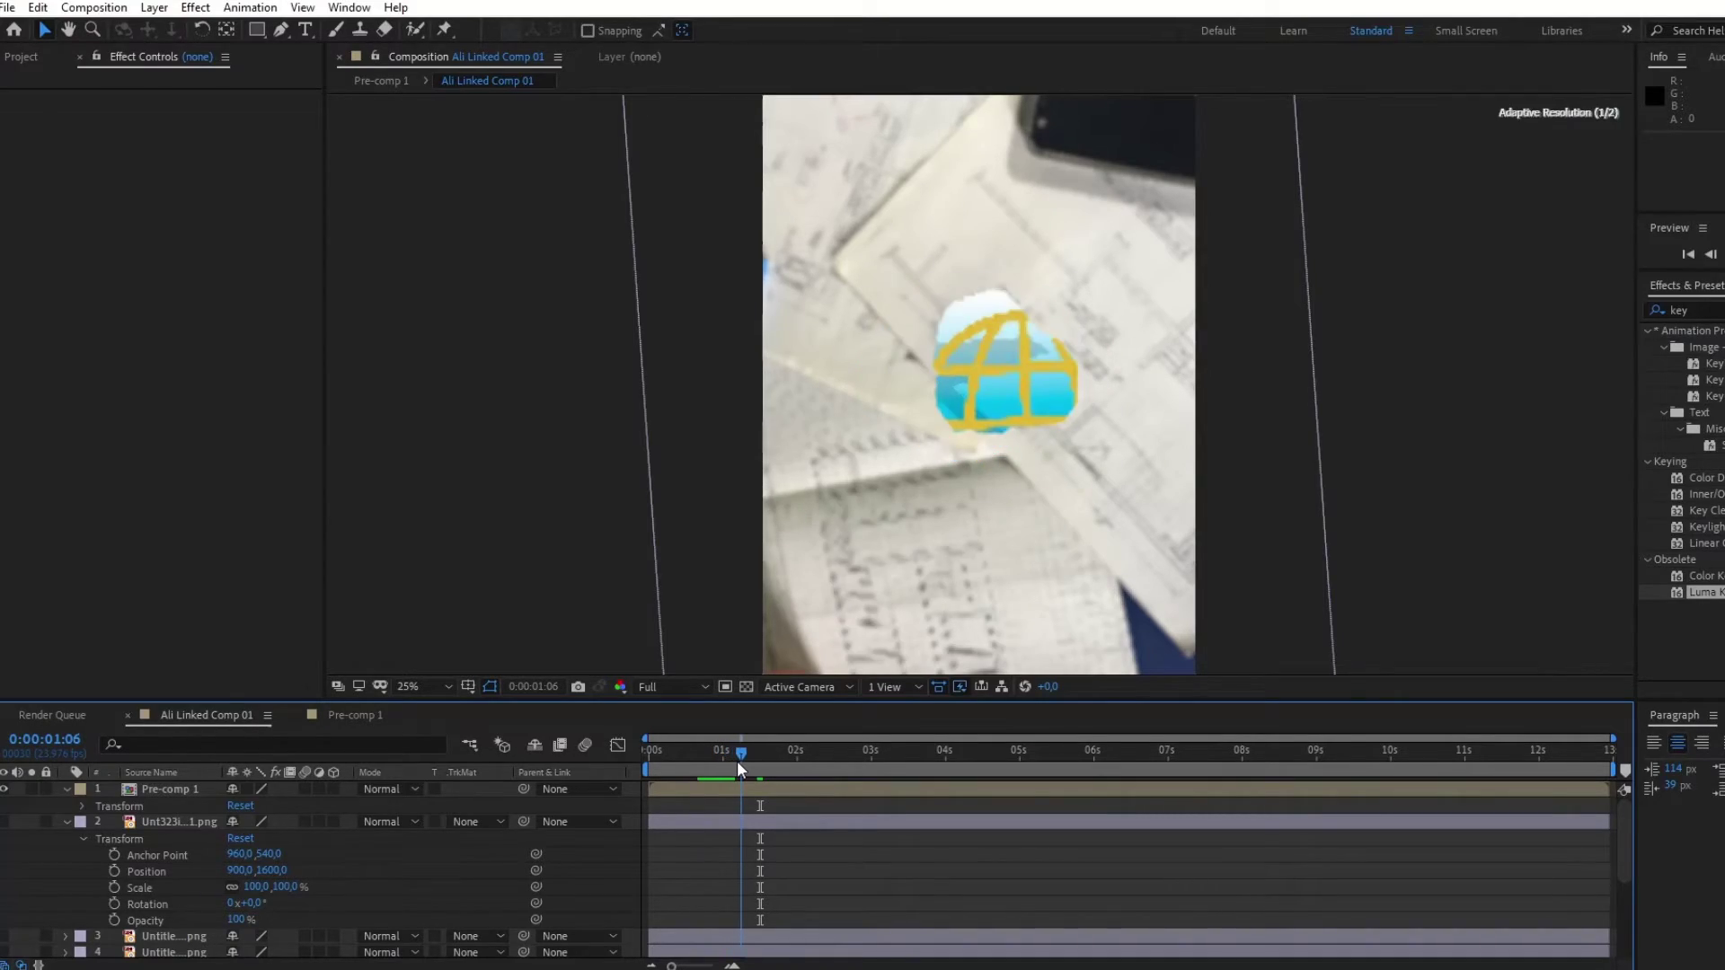
Step: Inside Pre-comp 1, scale the globe image to 270% and shift it horizontally to about -400
{"action": "left_click_drag", "start_coordinate": [736, 764], "coordinate": [712, 758]}
{"action": "left_click", "coordinate": [368, 715]}
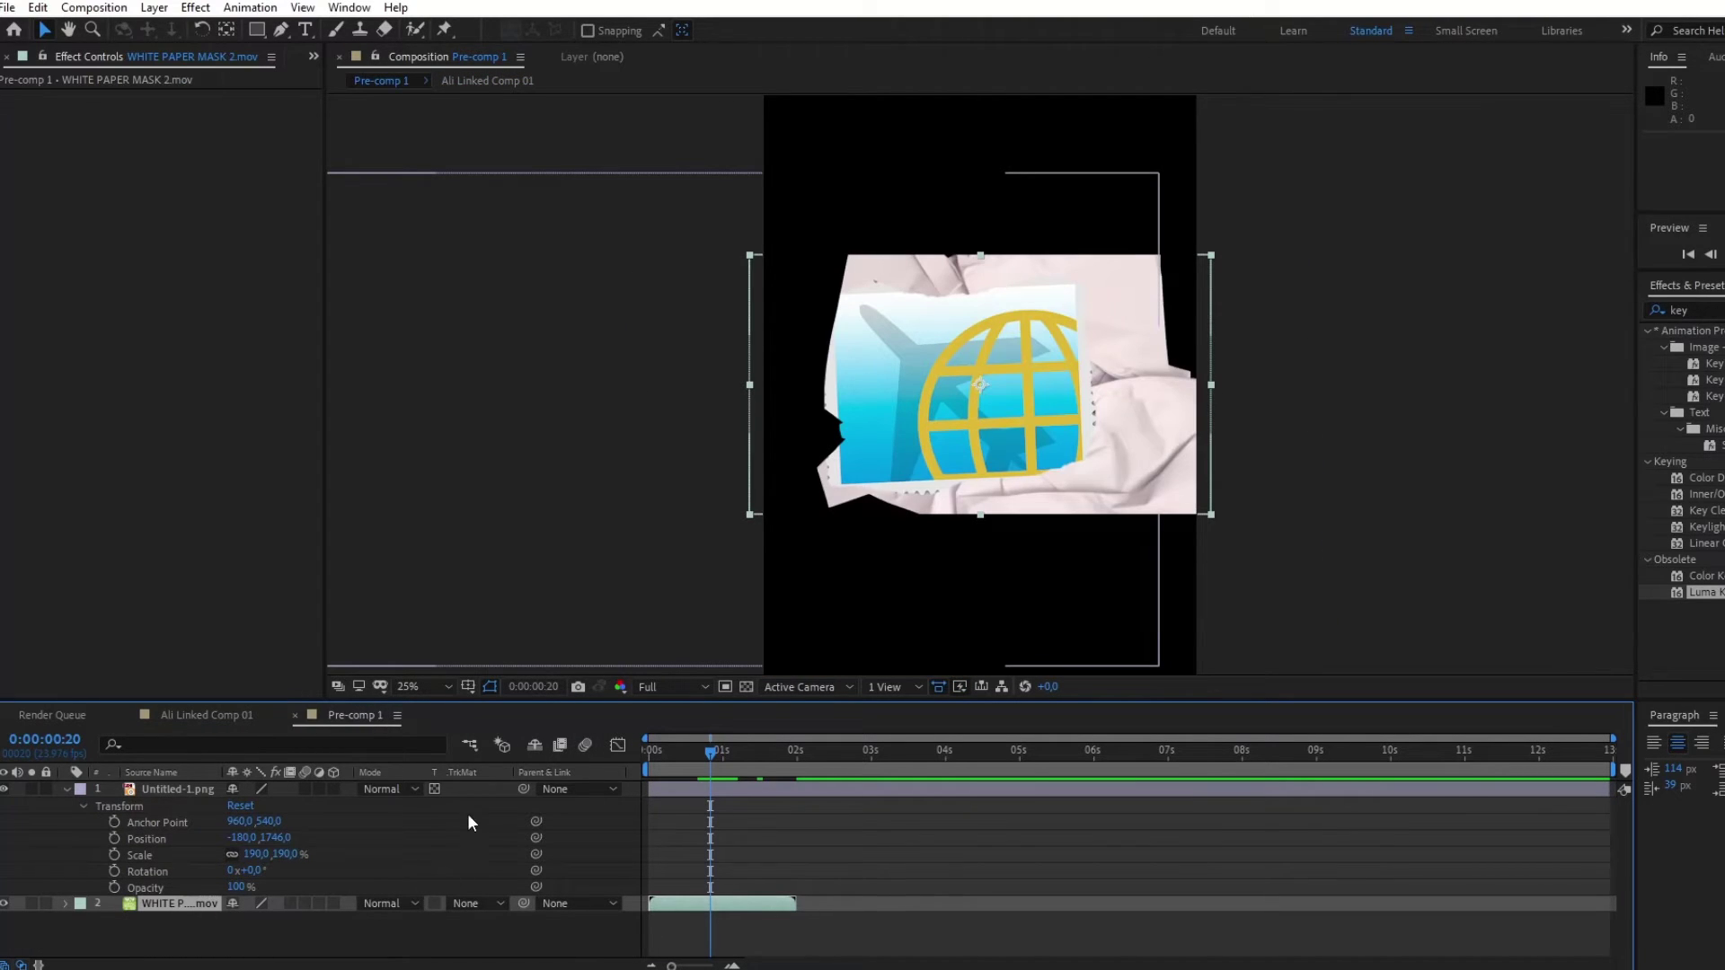
{"action": "left_click_drag", "start_coordinate": [293, 858], "coordinate": [365, 856]}
{"action": "left_click_drag", "start_coordinate": [243, 838], "coordinate": [16, 824]}
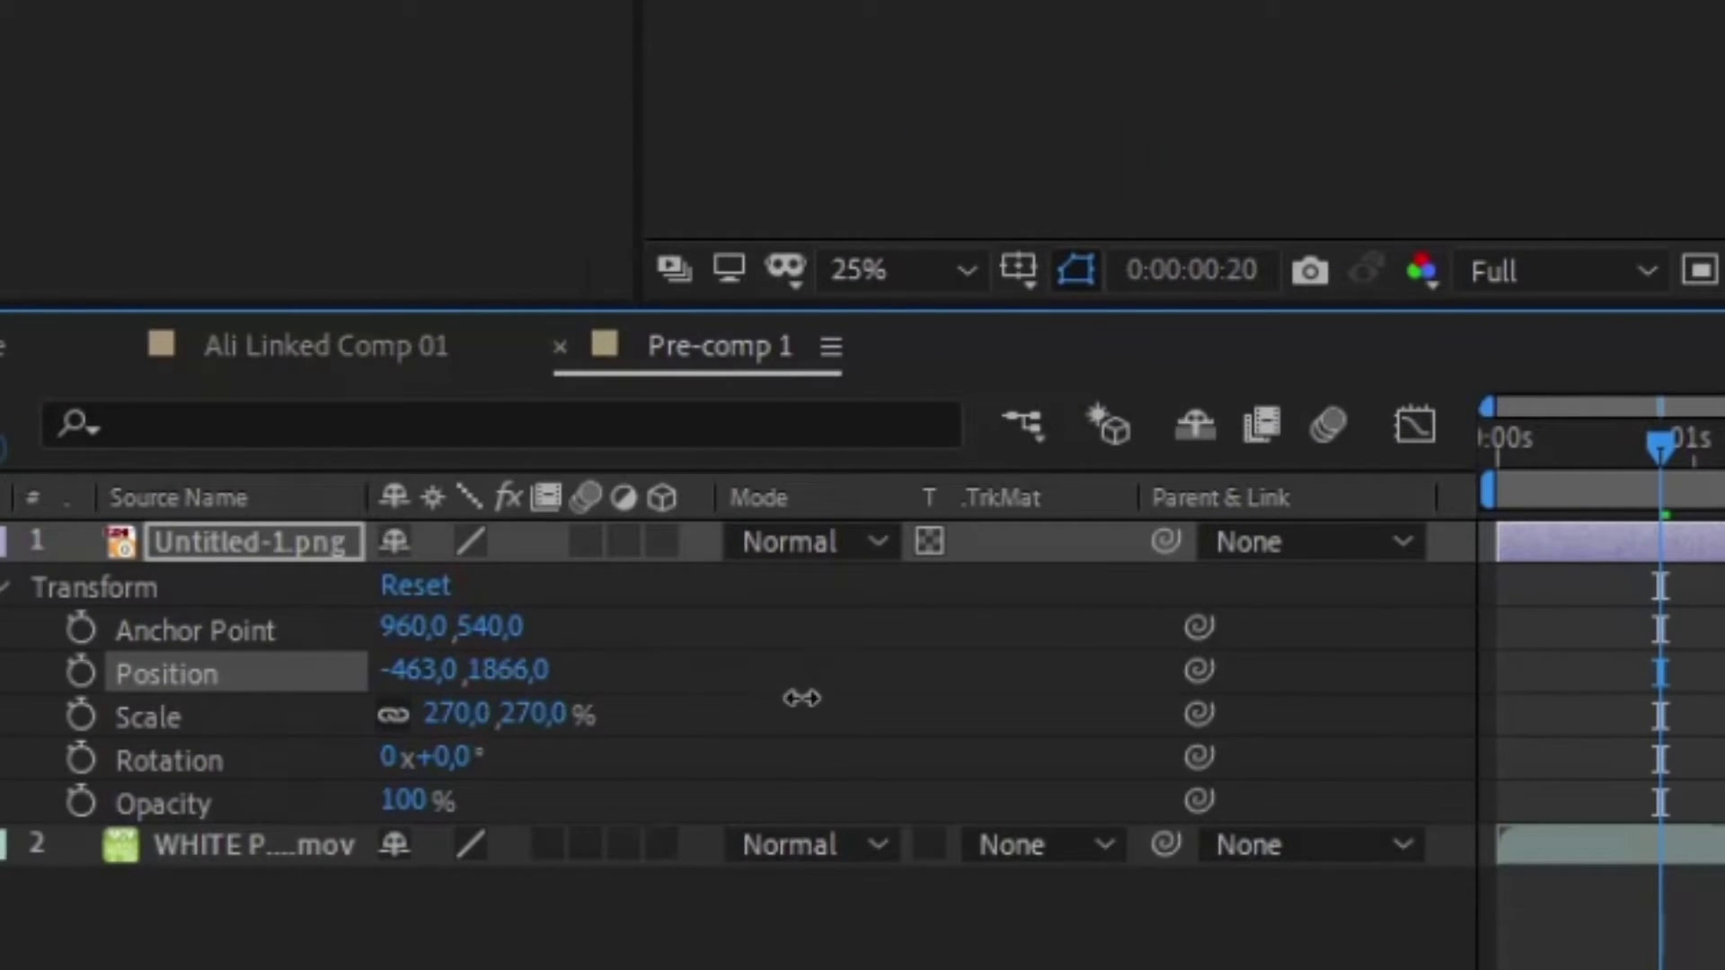
{"action": "left_click_drag", "start_coordinate": [409, 705], "coordinate": [582, 680]}
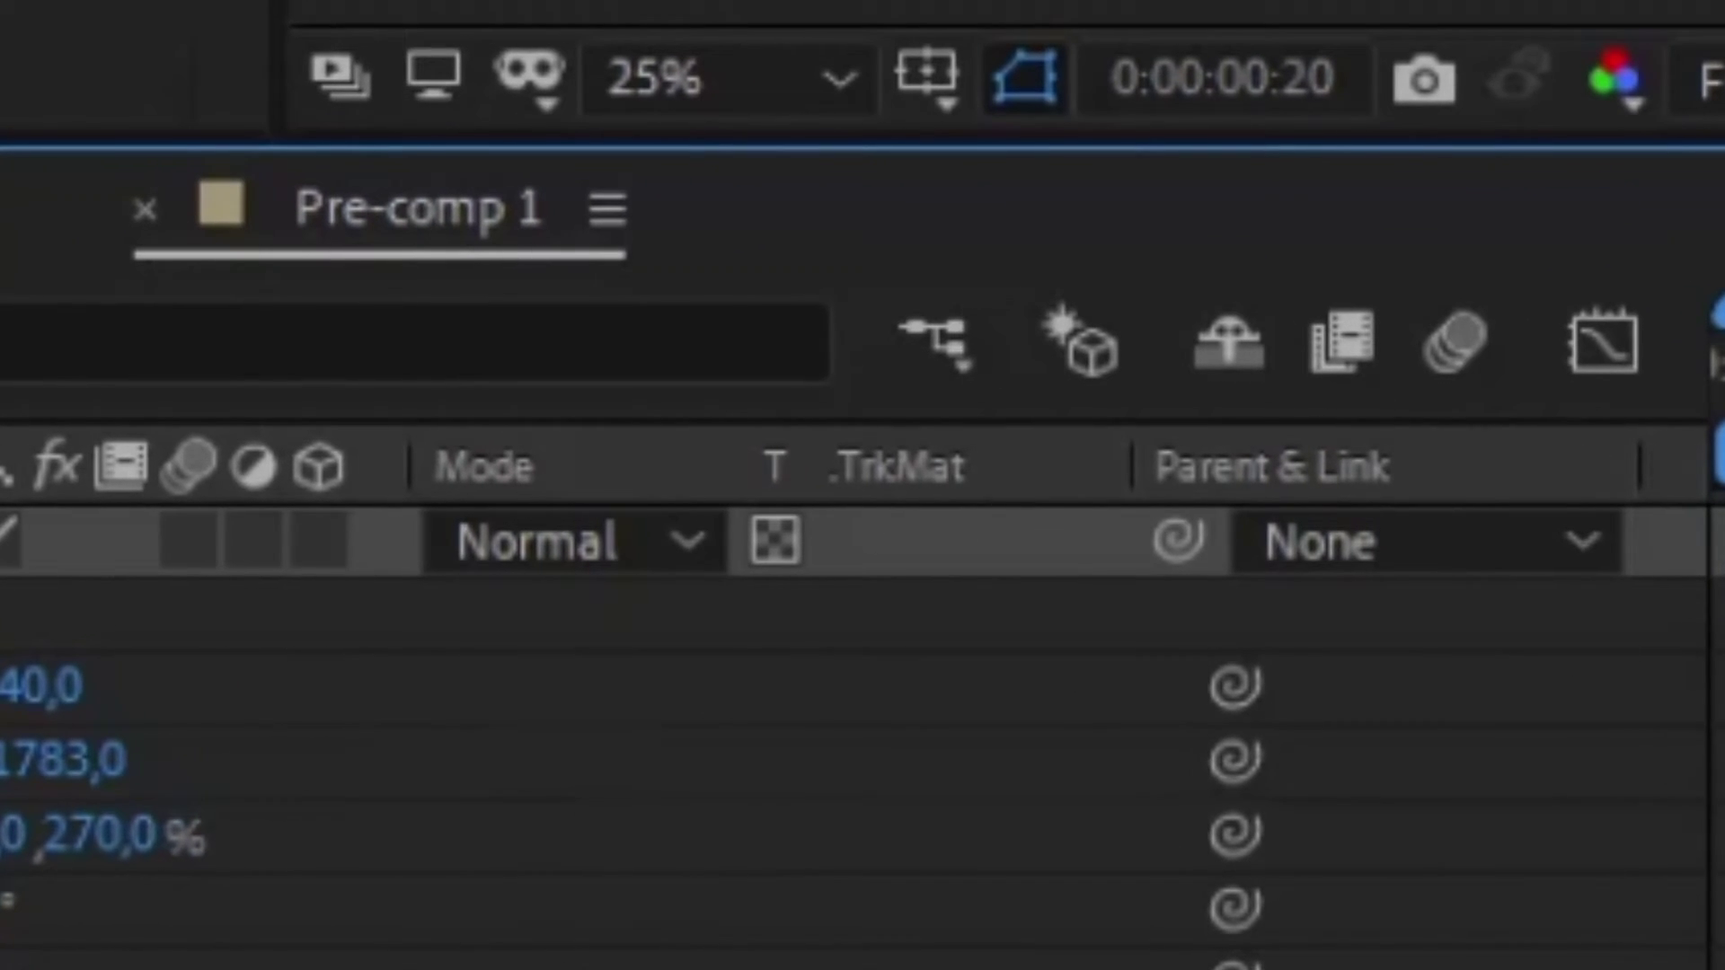
Step: Try Color Dodge, then set the globe layer's blend mode to Color Burn
{"action": "left_click", "coordinate": [656, 548]}
{"action": "key", "text": "Escape"}
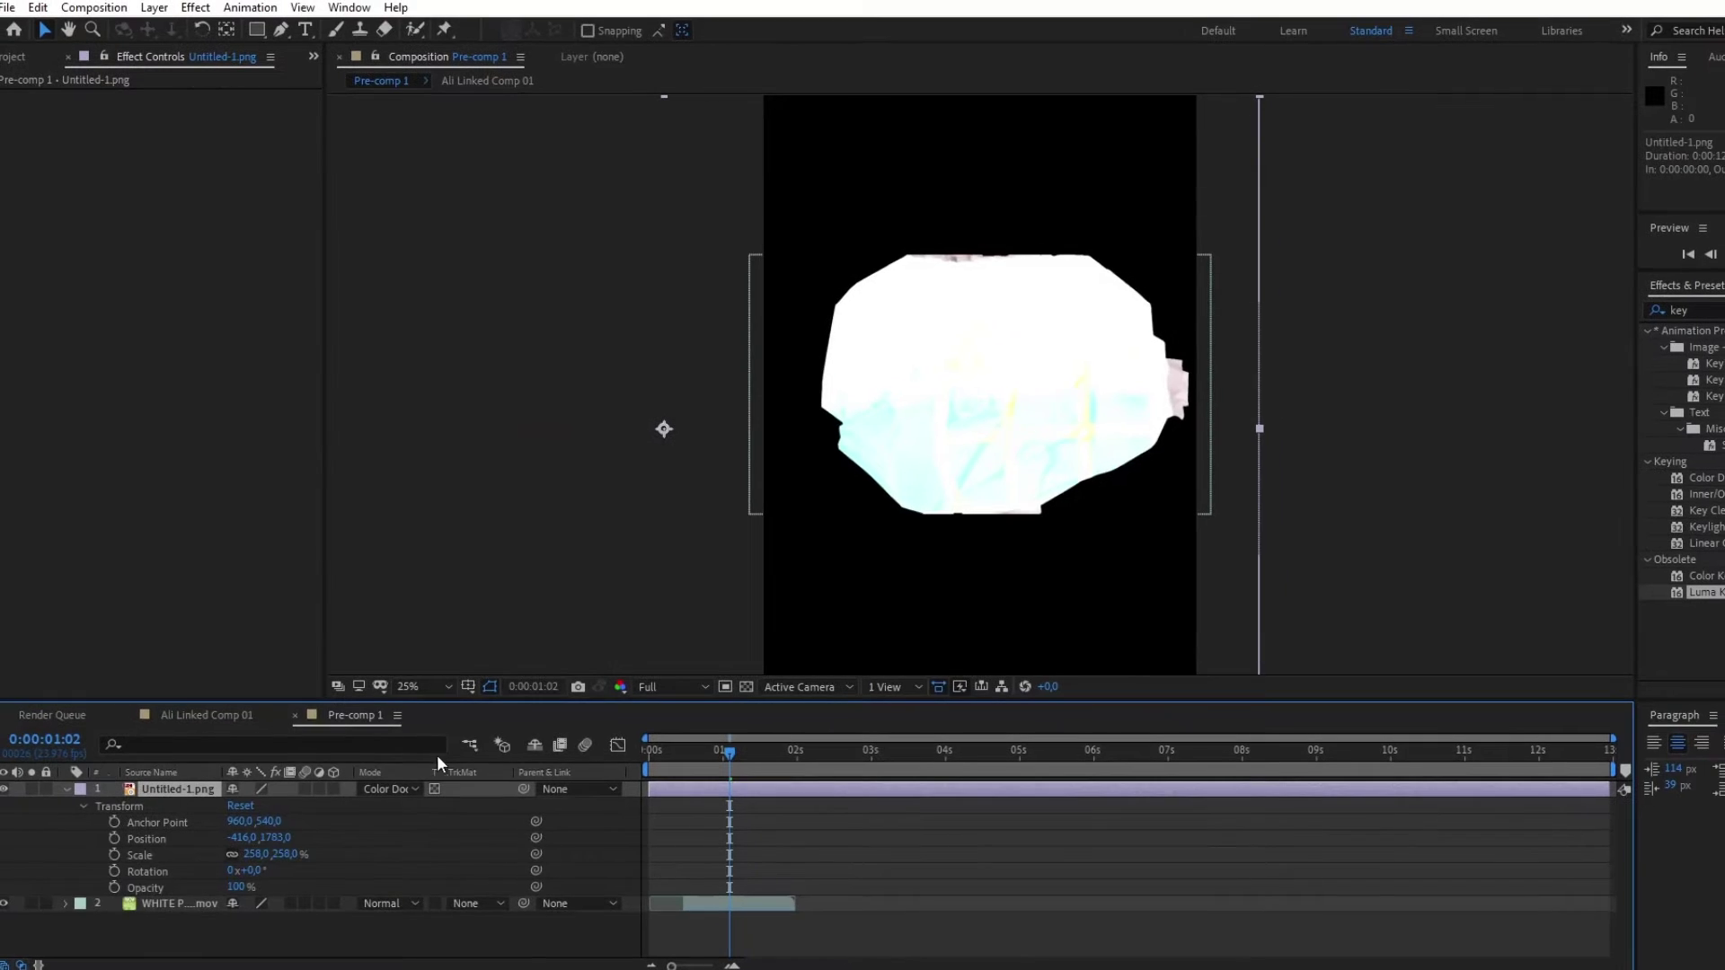
{"action": "left_click", "coordinate": [458, 695]}
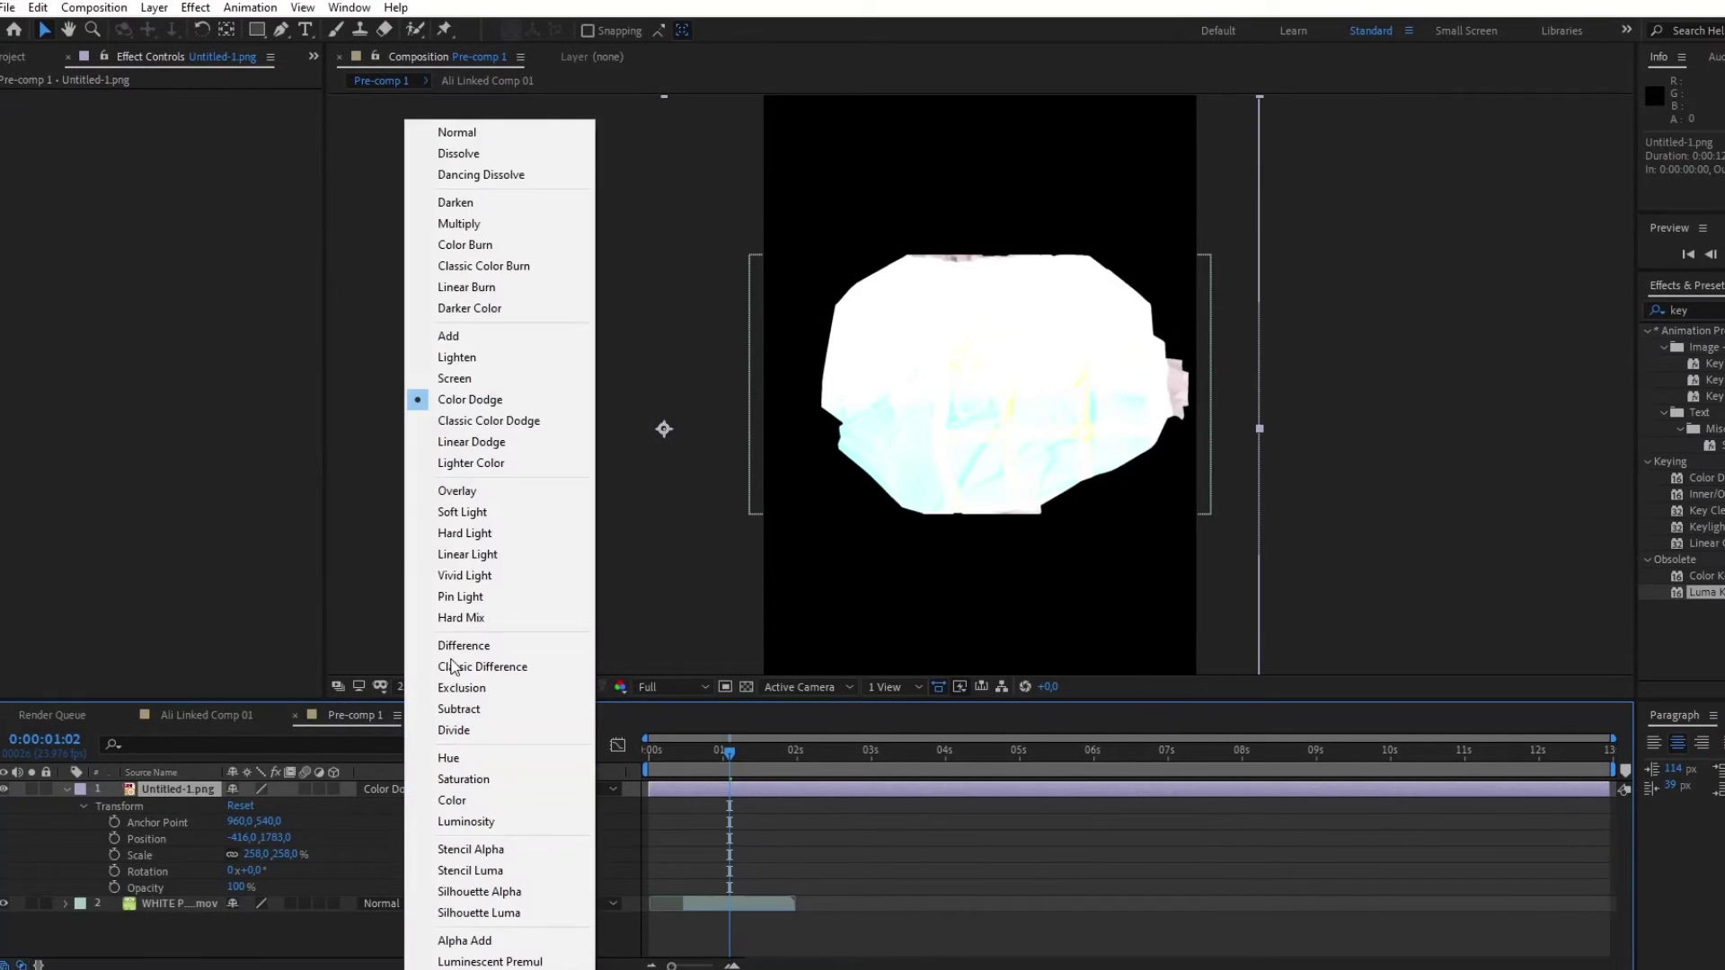
{"action": "left_click", "coordinate": [528, 423]}
{"action": "left_click", "coordinate": [411, 788]}
{"action": "left_click", "coordinate": [514, 249]}
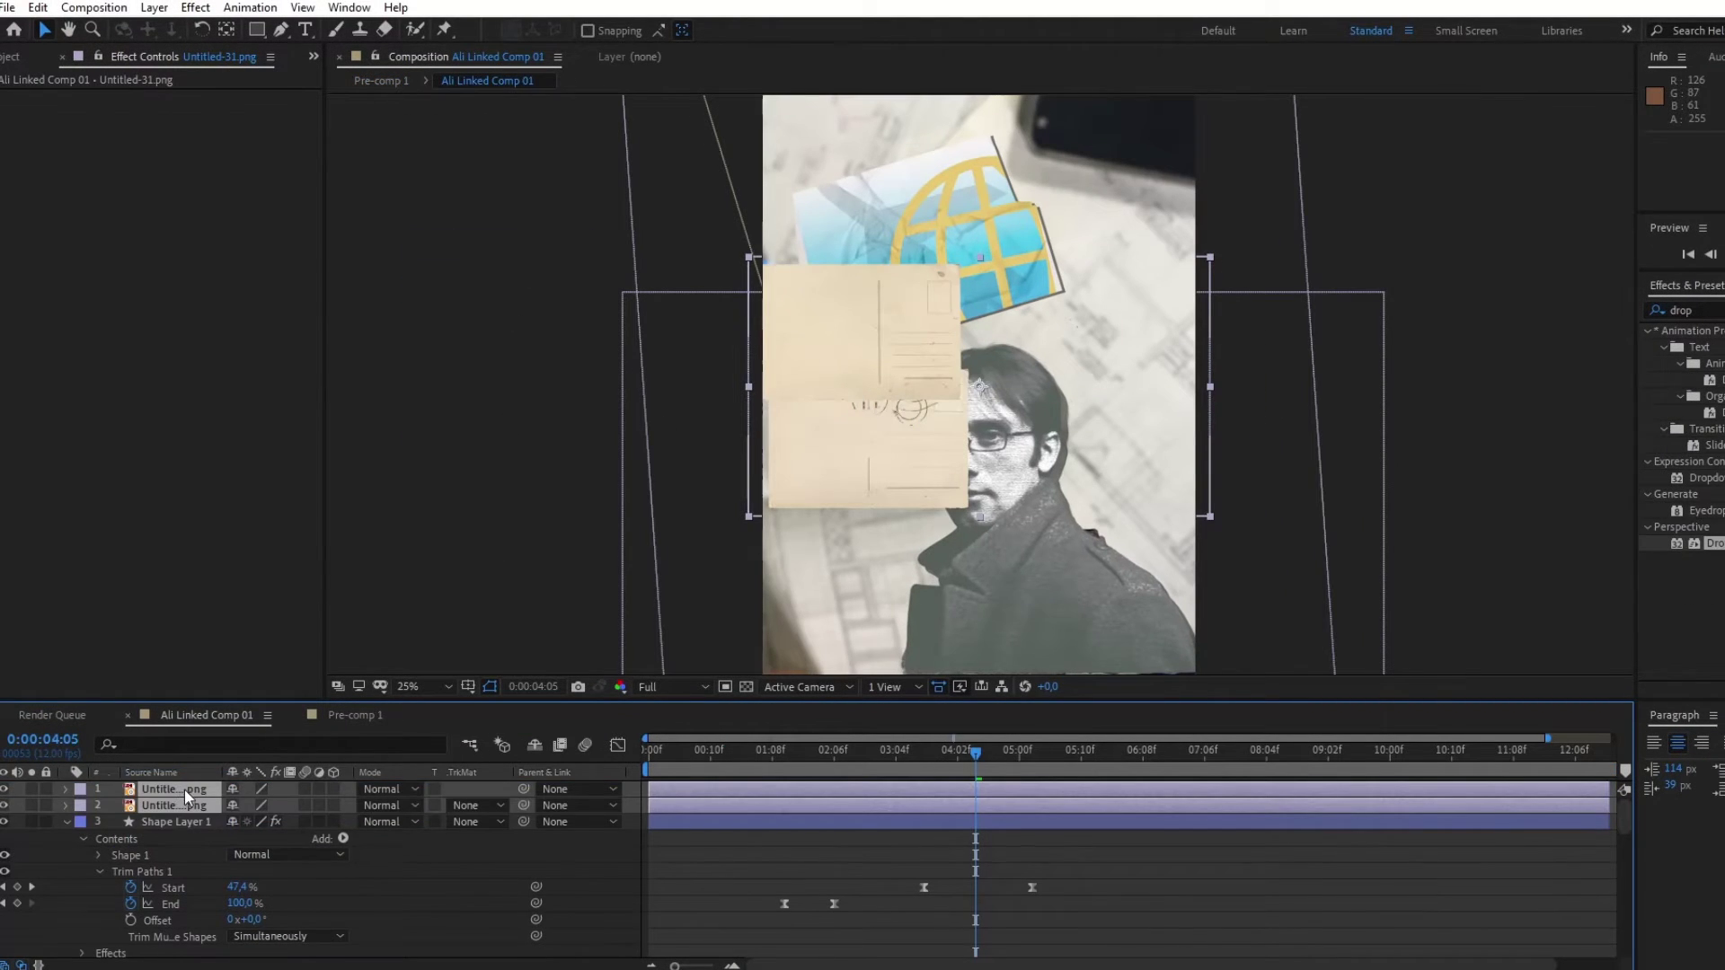
Step: Rename the paper layer to 'transition2'
{"action": "left_click", "coordinate": [176, 795]}
{"action": "right_click", "coordinate": [177, 790]}
{"action": "left_click", "coordinate": [269, 694]}
{"action": "type", "text": "transition2"}
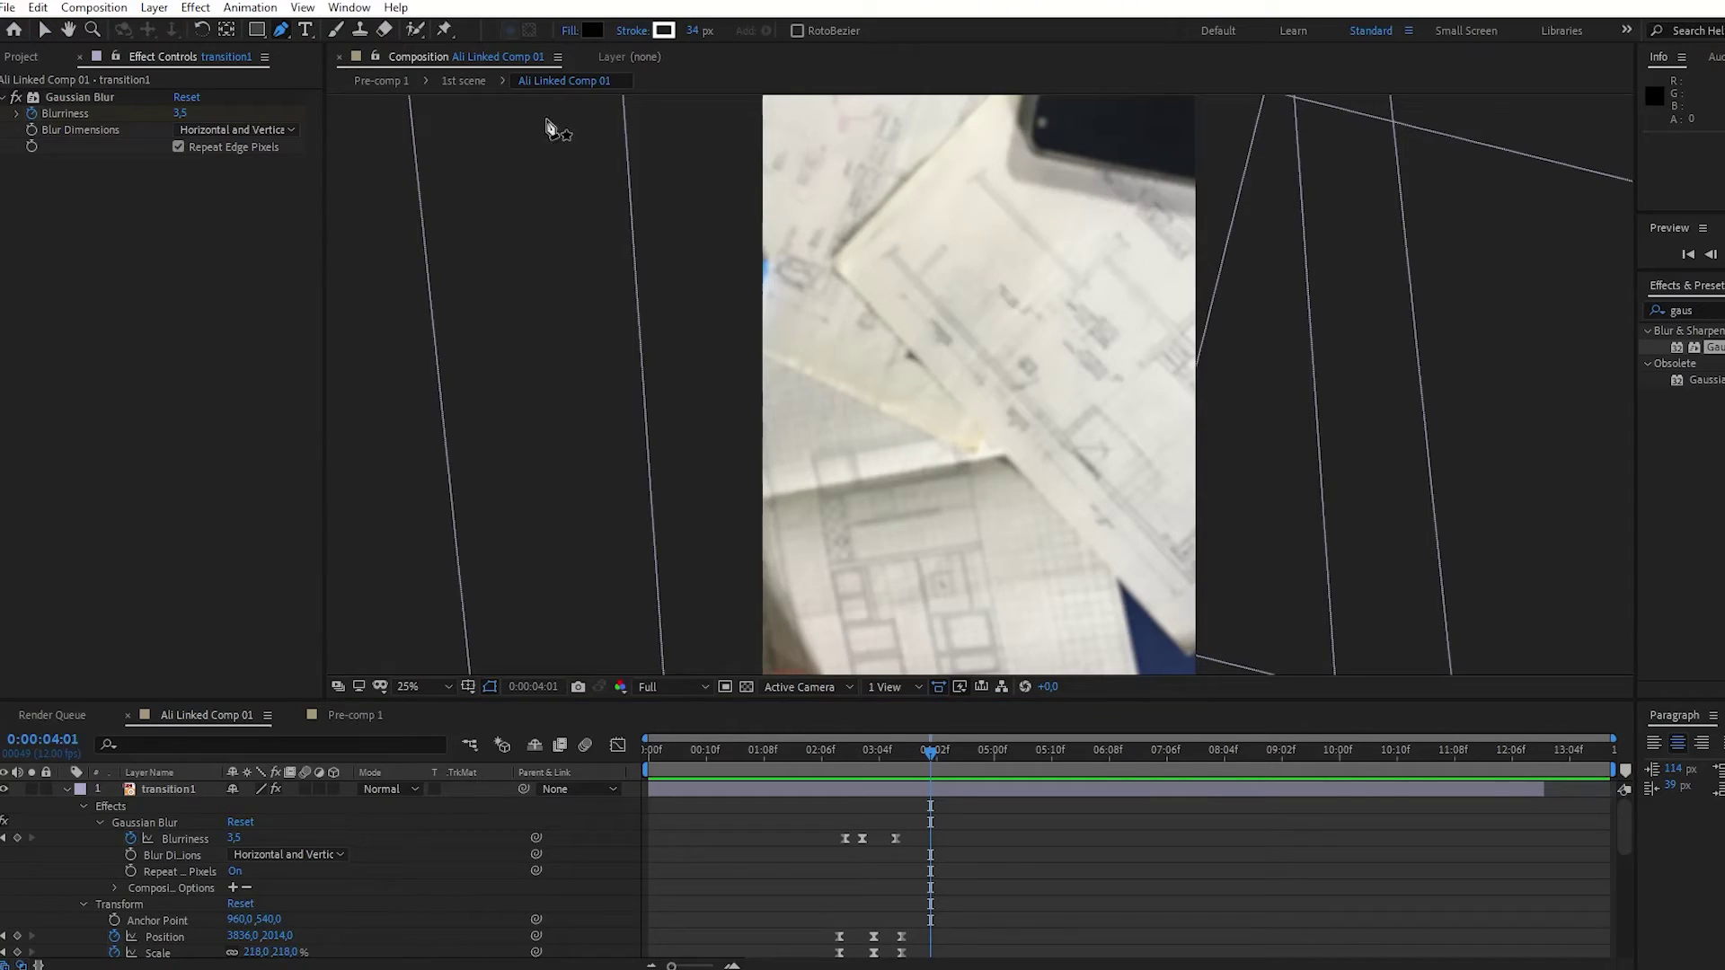
Step: Draw a thick-stroked Pen line, zoom the view to 50%, and create a text box over the bar
{"action": "left_click", "coordinate": [855, 351]}
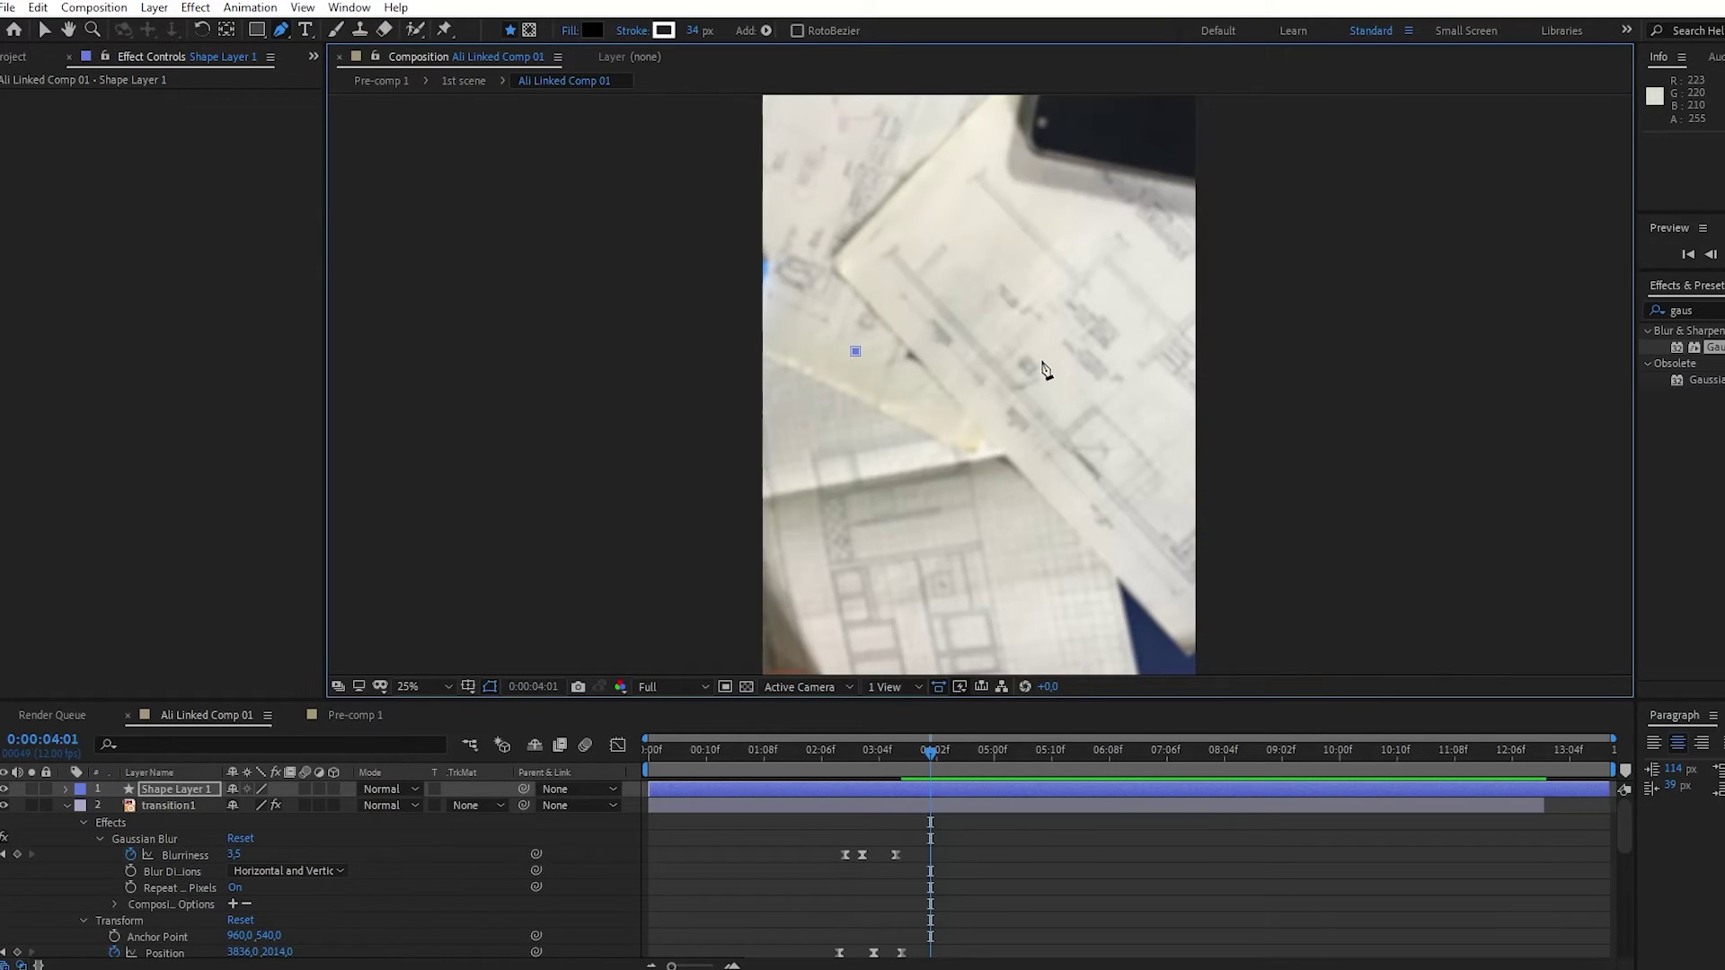
{"action": "left_click_drag", "start_coordinate": [691, 40], "coordinate": [745, 39]}
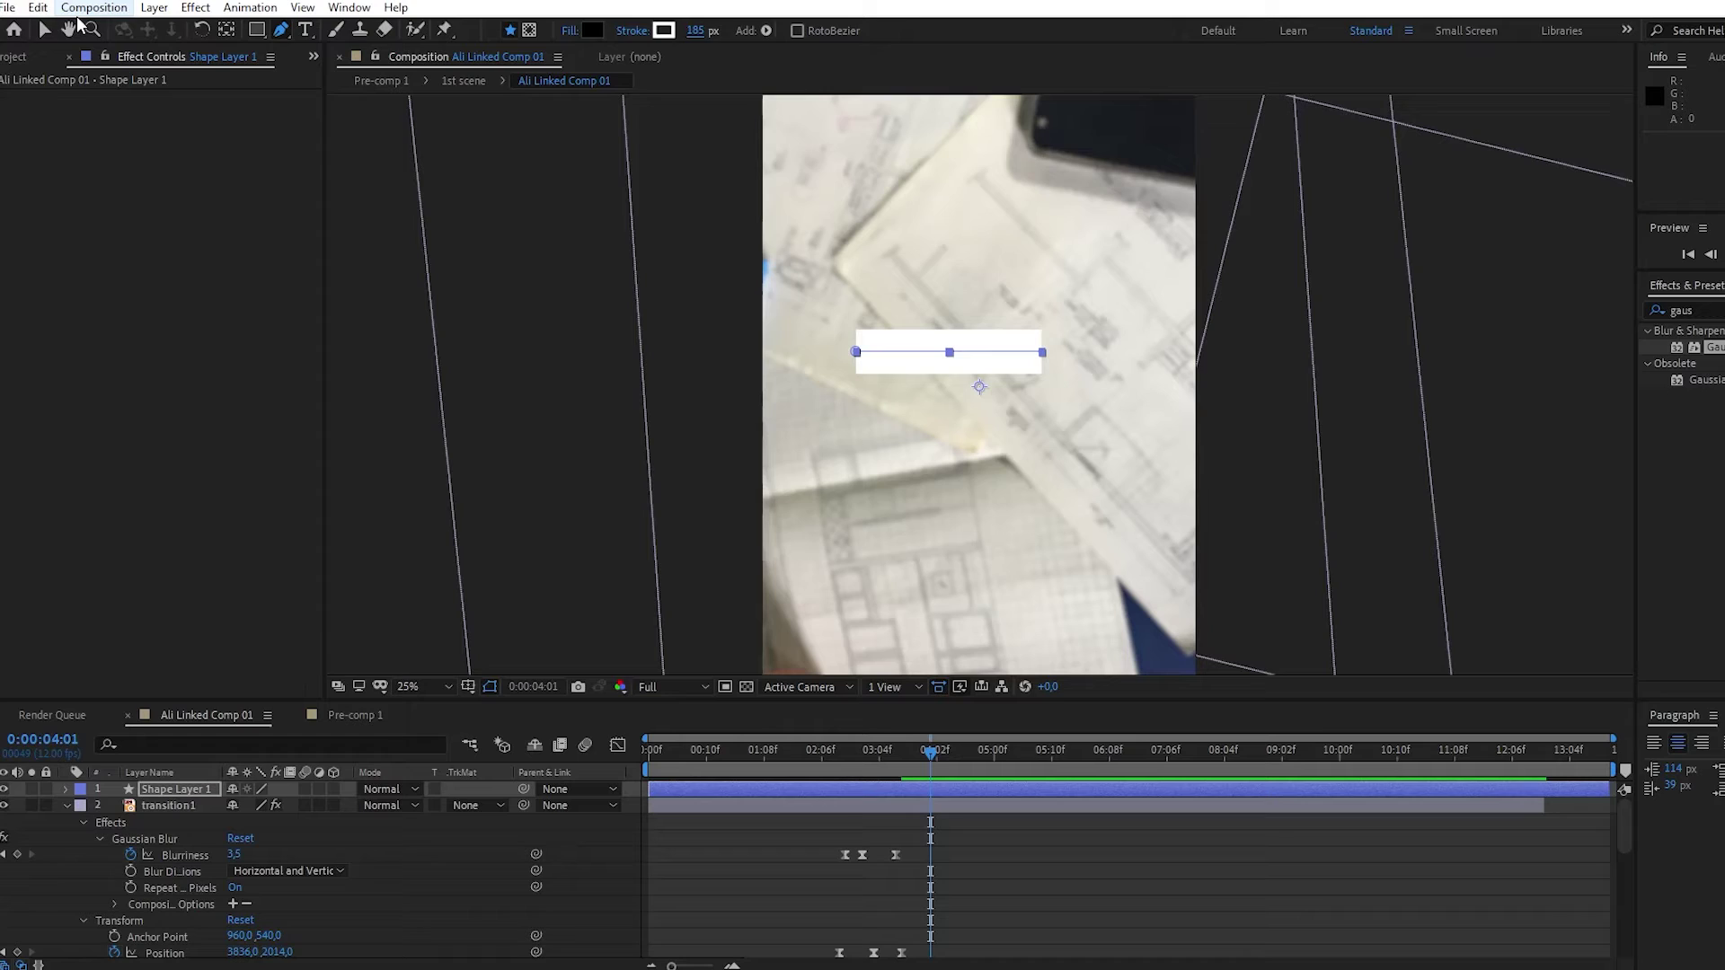
{"action": "key", "text": "period"}
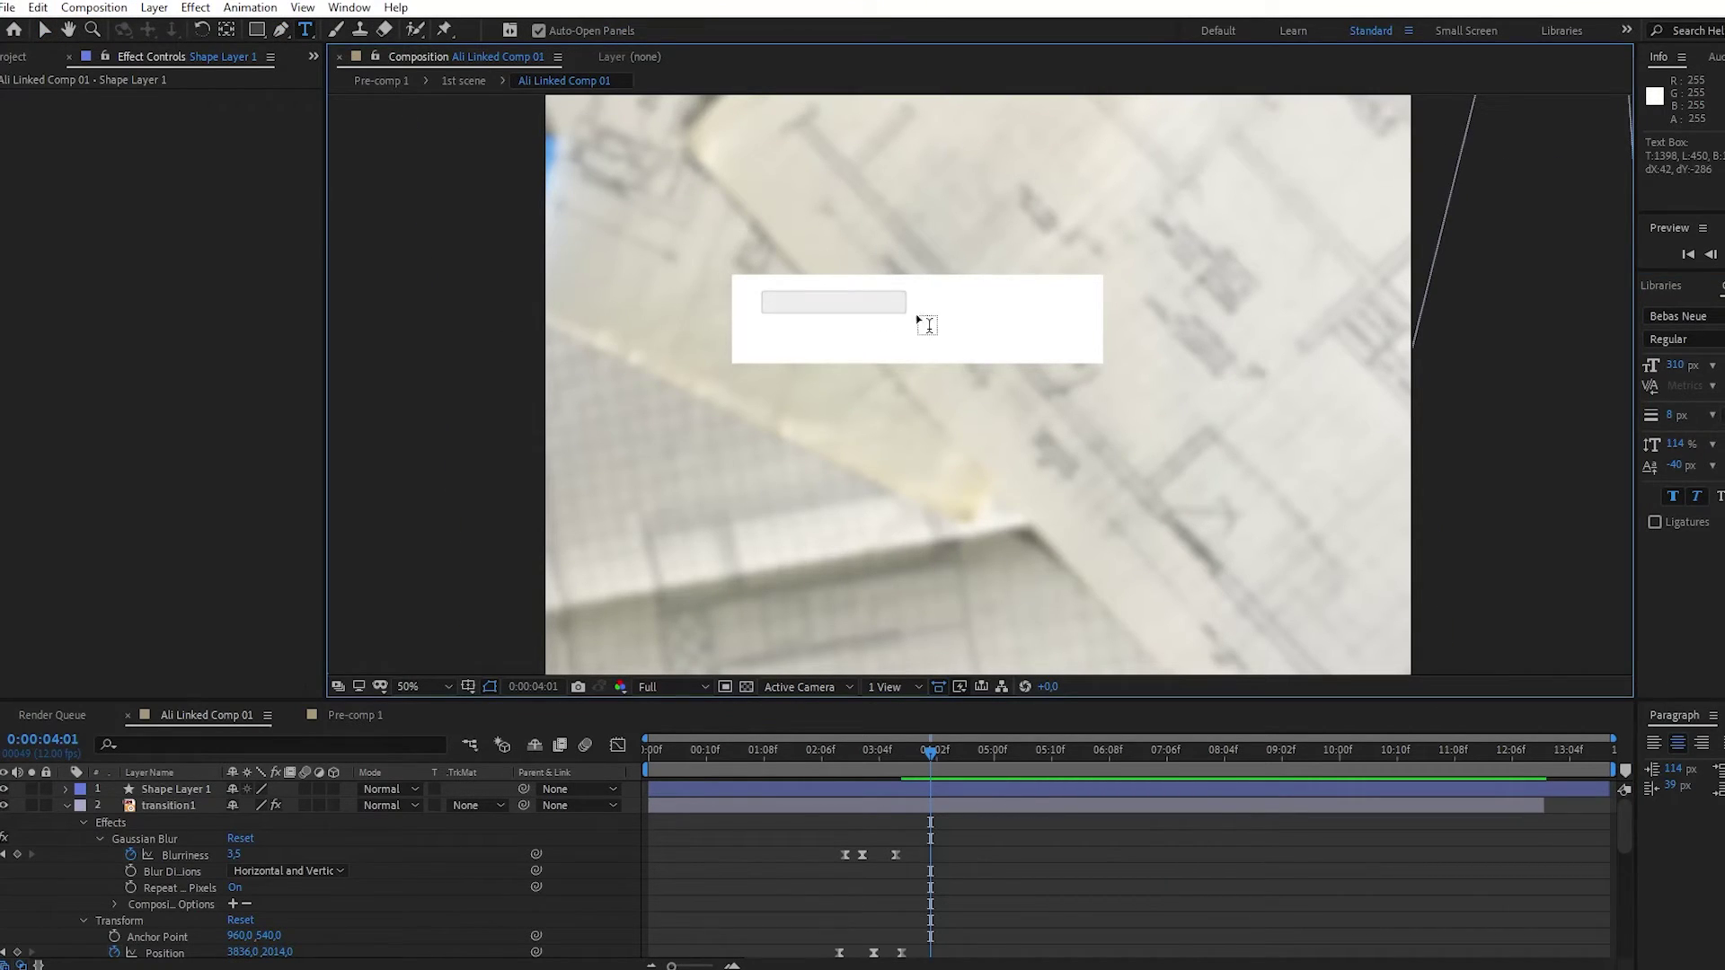
{"action": "left_click_drag", "start_coordinate": [1075, 351], "coordinate": [1074, 352]}
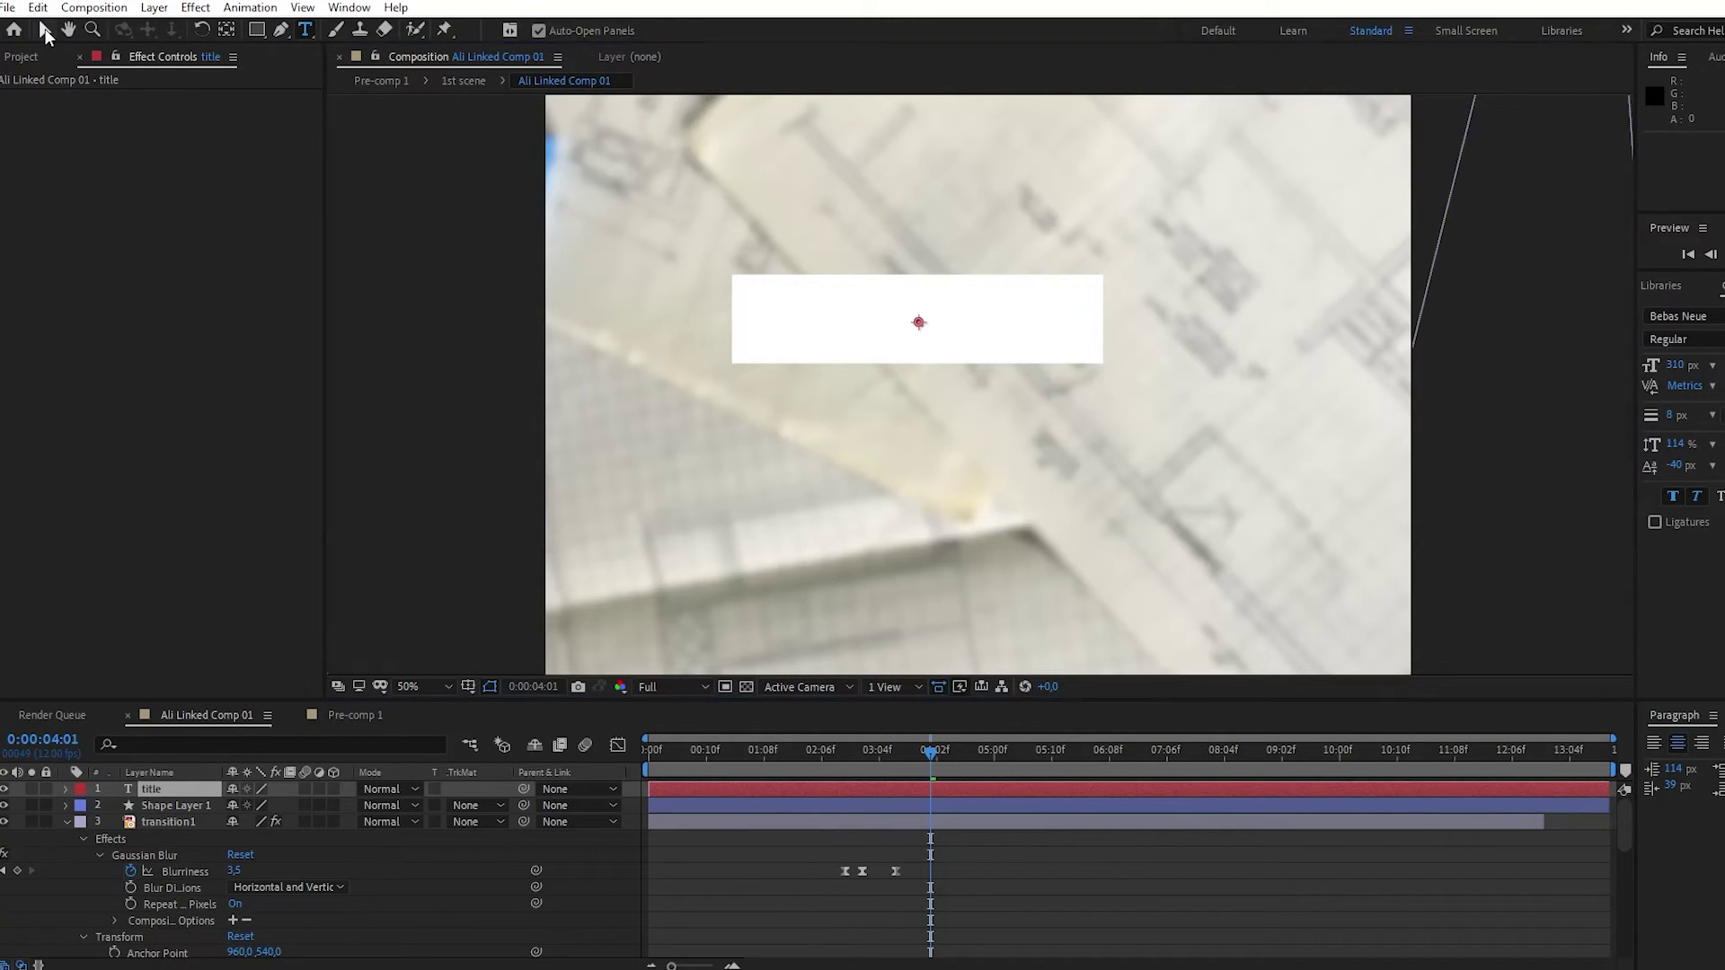
Step: Pre-compose the title text and white bar into a precomp named 'title'
{"action": "right_click", "coordinate": [179, 804]}
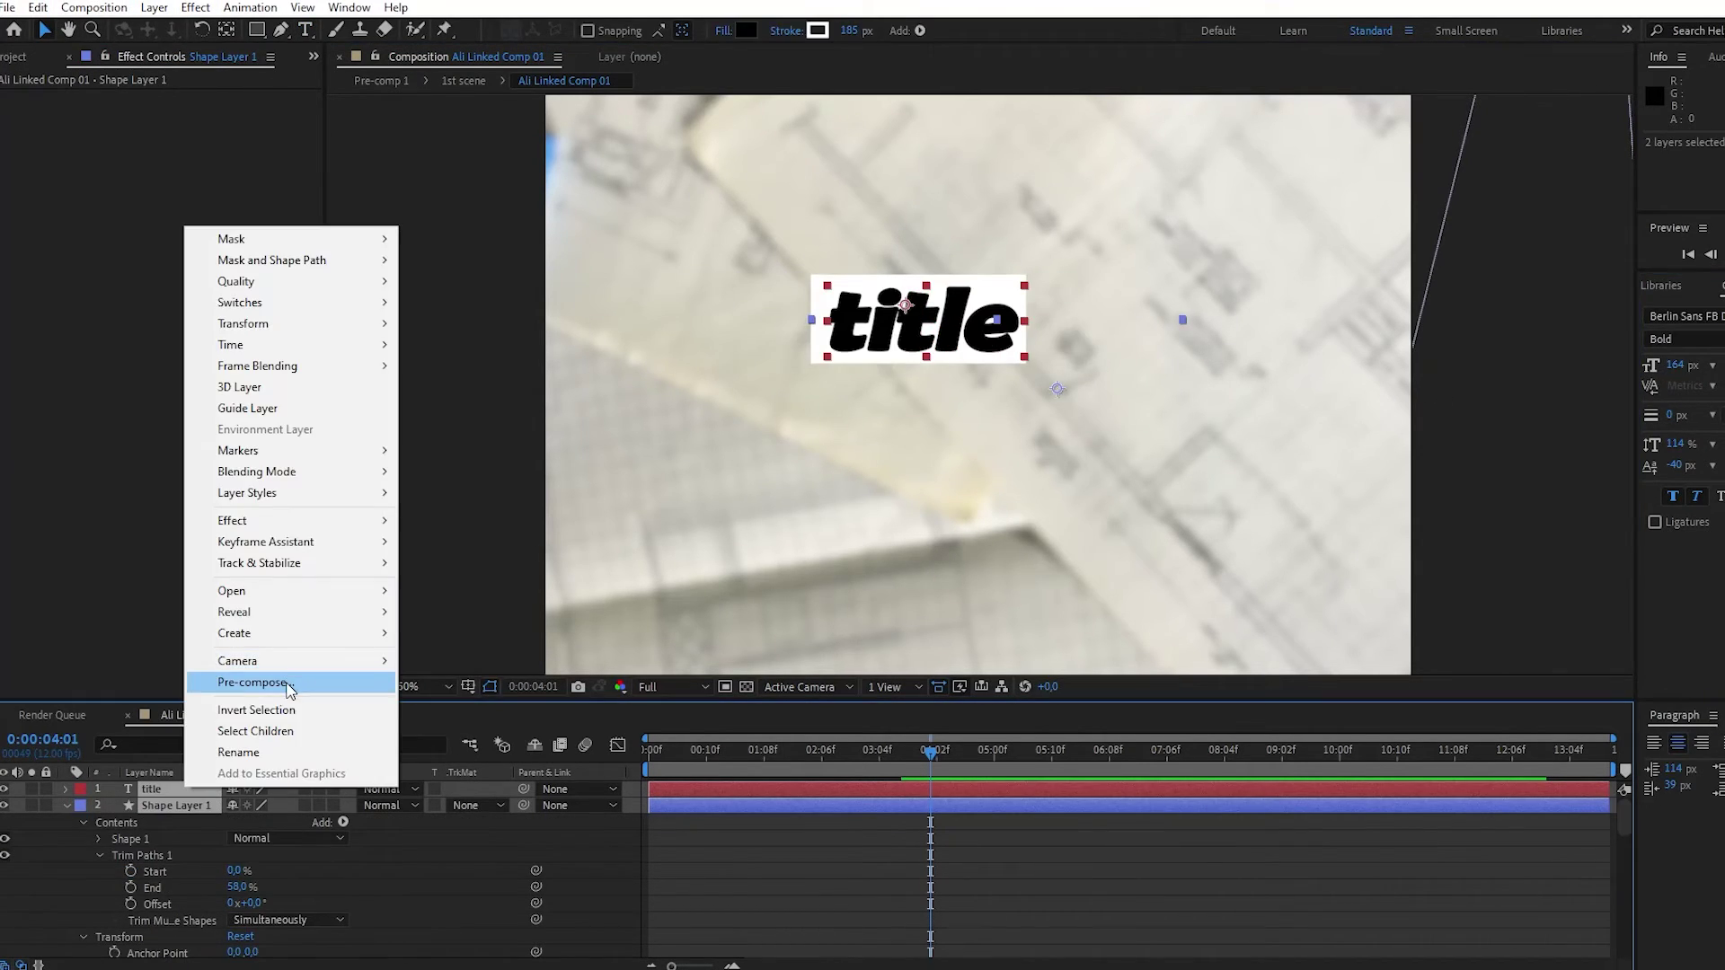
{"action": "left_click", "coordinate": [270, 679]}
{"action": "type", "text": "titl"}
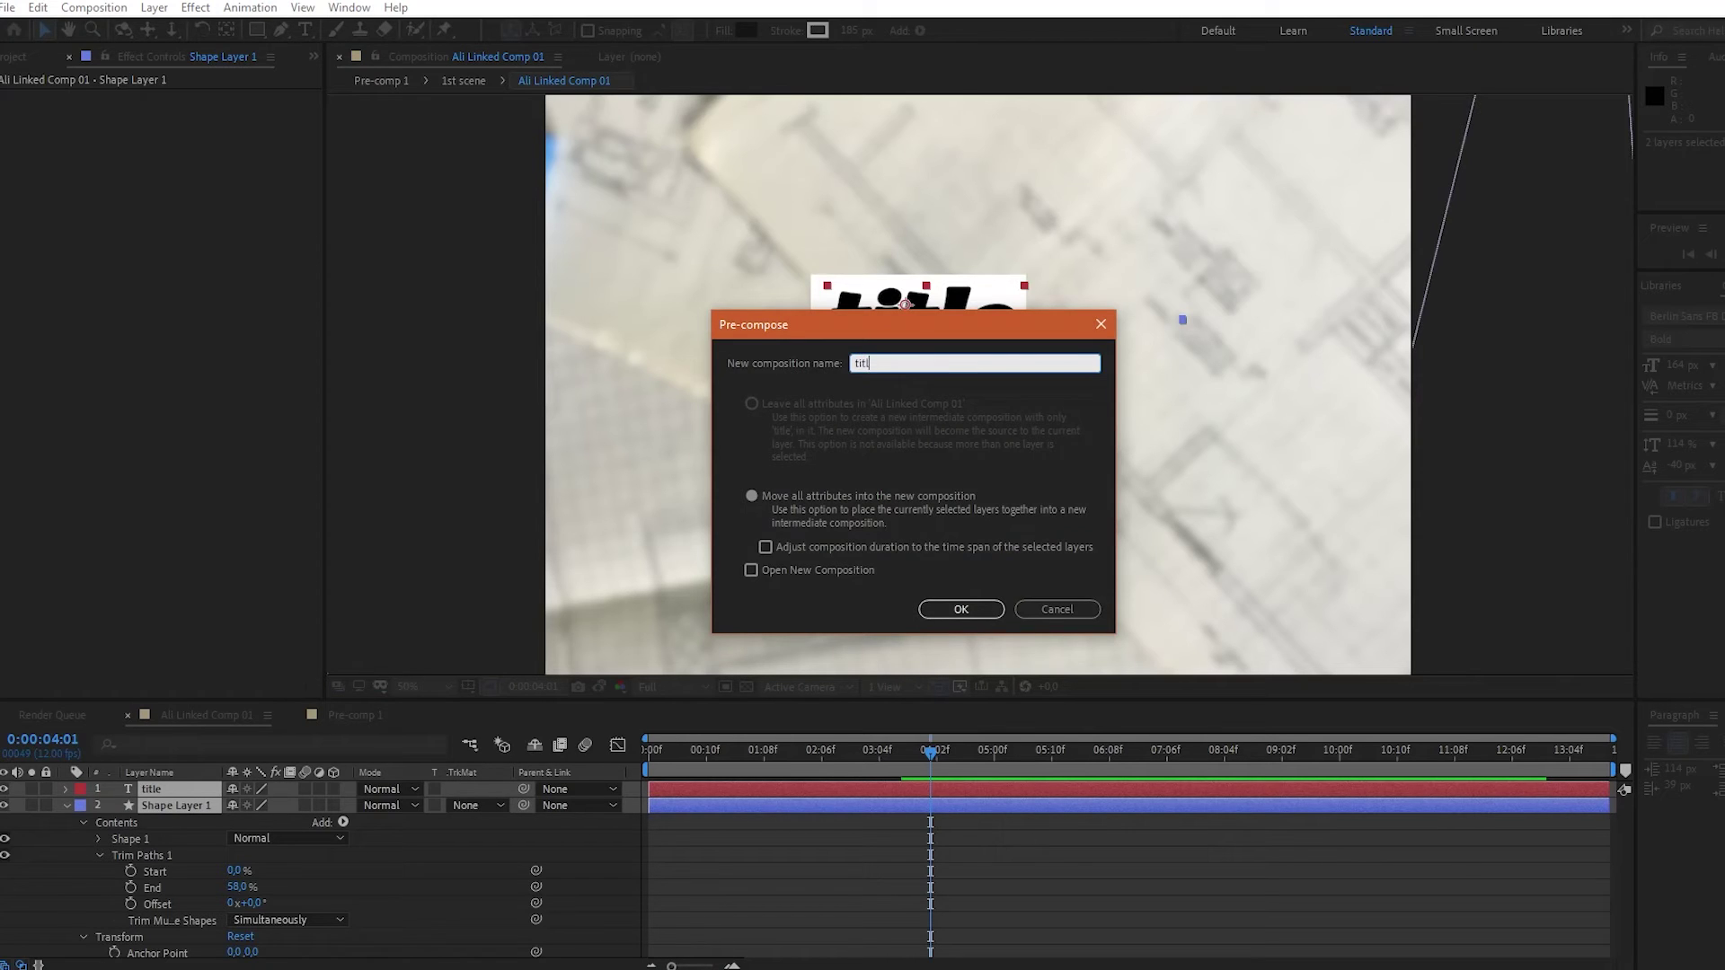
{"action": "type", "text": "e"}
{"action": "key", "text": "Return"}
Step: Add a new mask to the title precomp and preview the reveal animation
{"action": "right_click", "coordinate": [184, 790]}
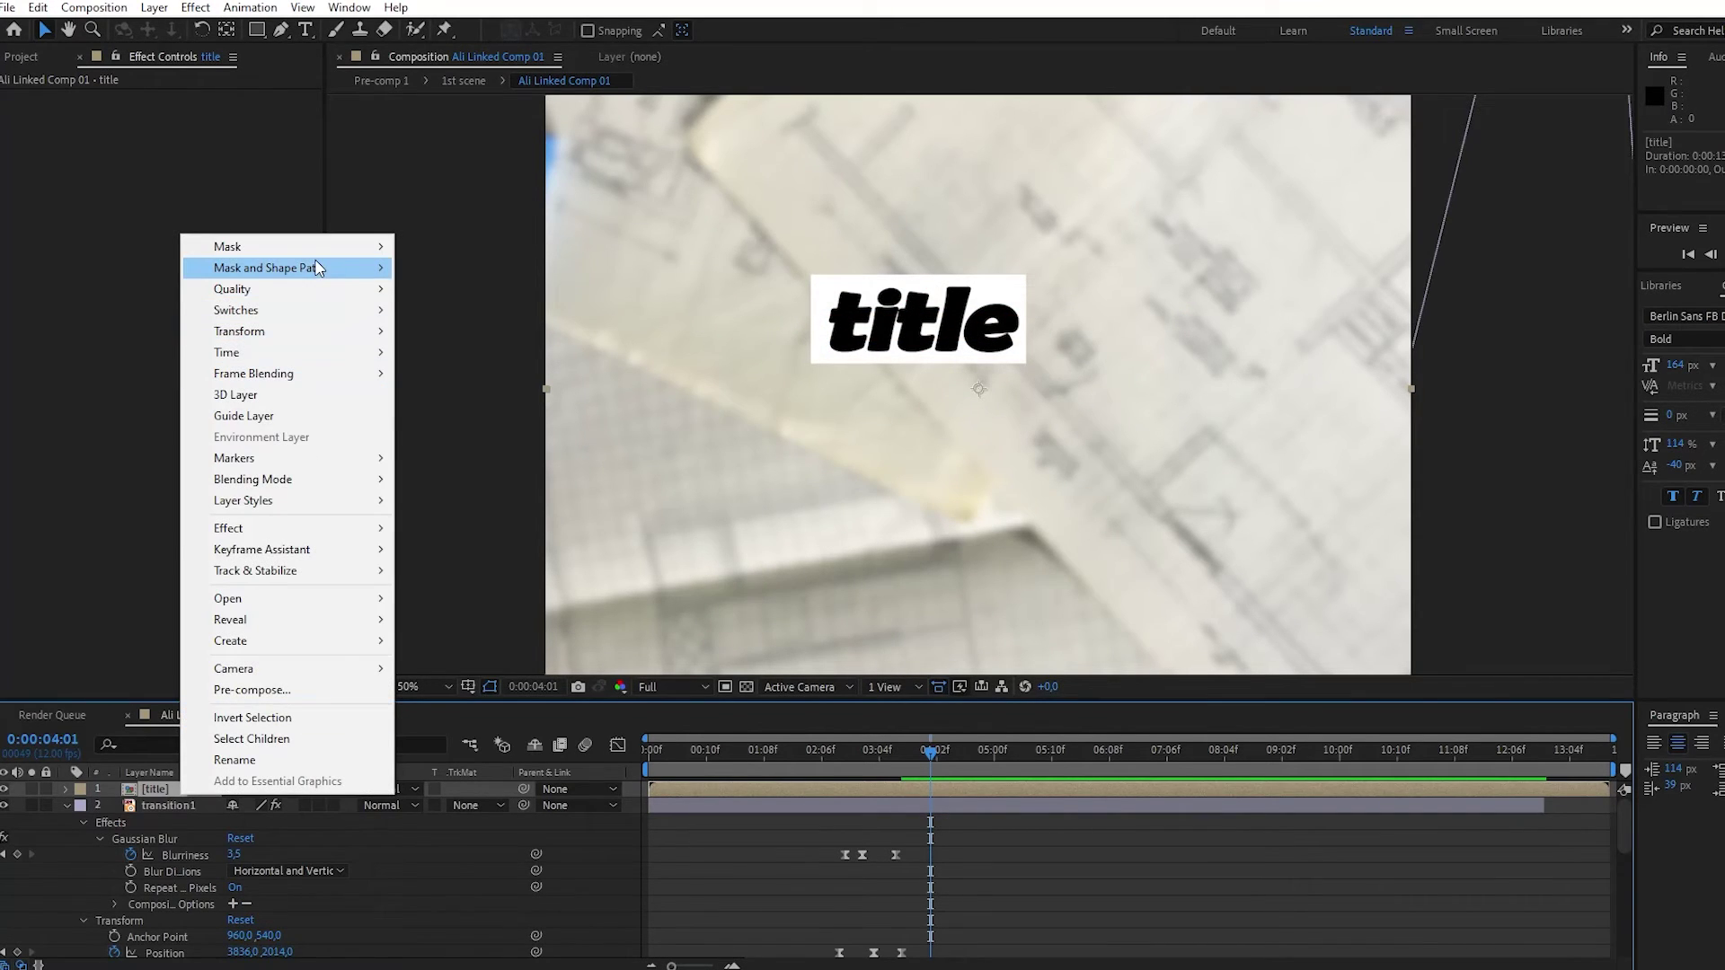
{"action": "mouse_move", "coordinate": [242, 247]}
{"action": "left_click", "coordinate": [449, 248]}
{"action": "left_click", "coordinate": [937, 770]}
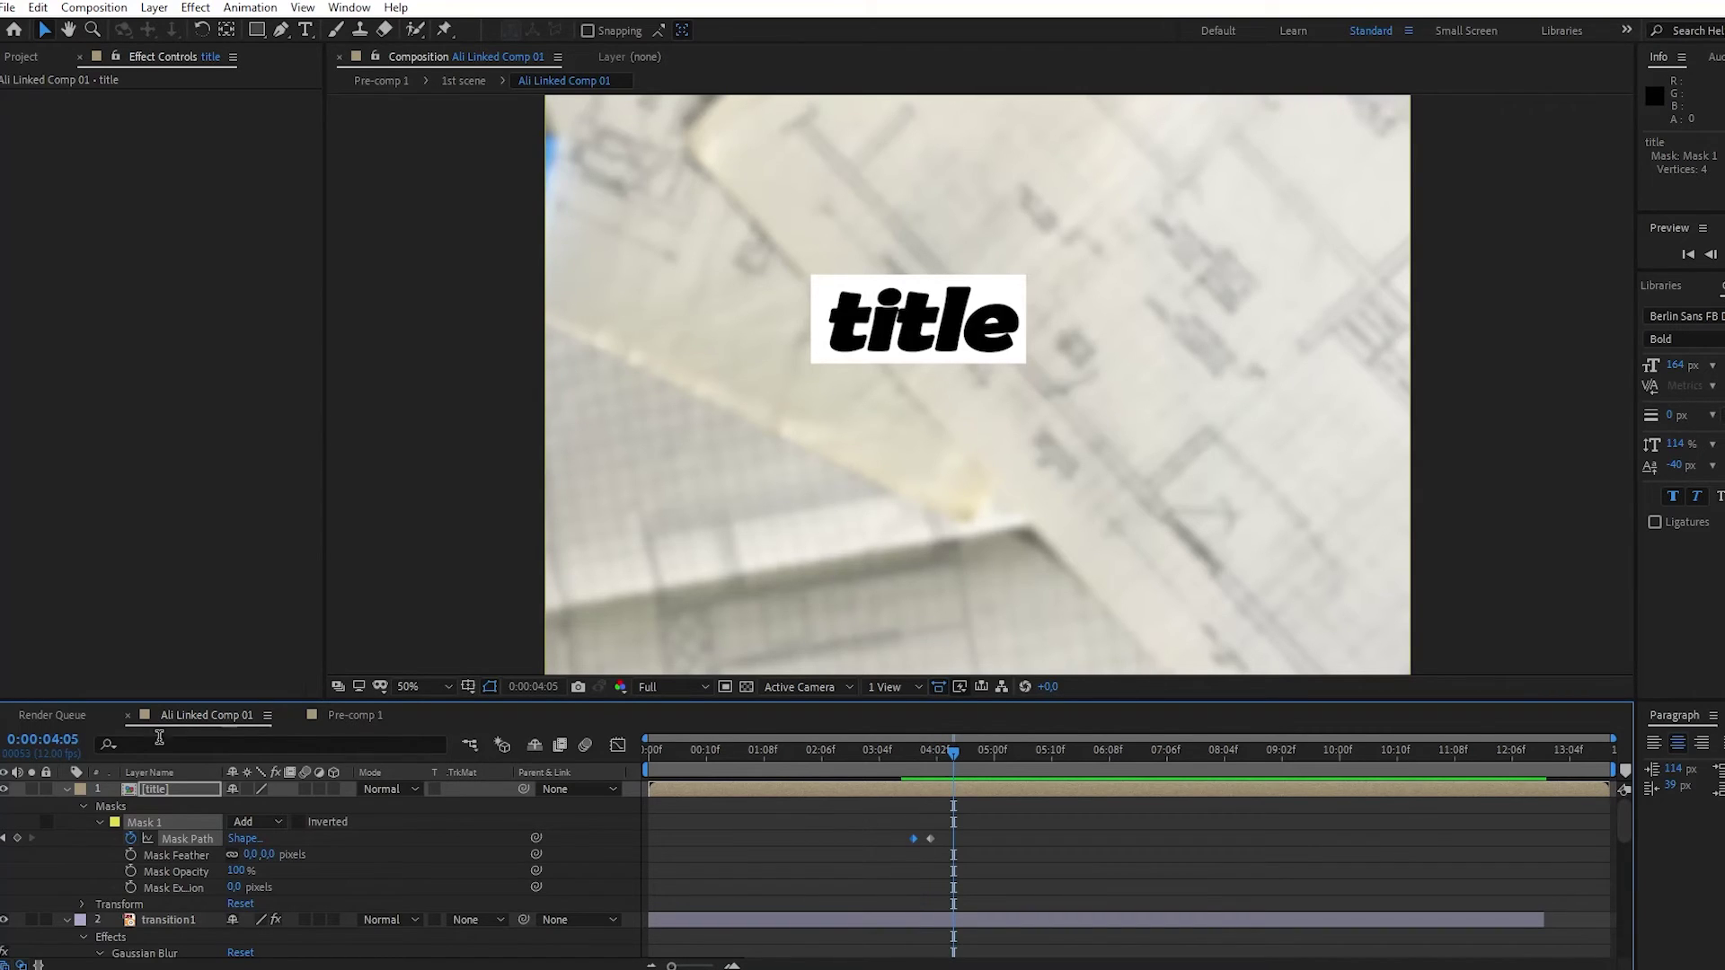
{"action": "key", "text": "space"}
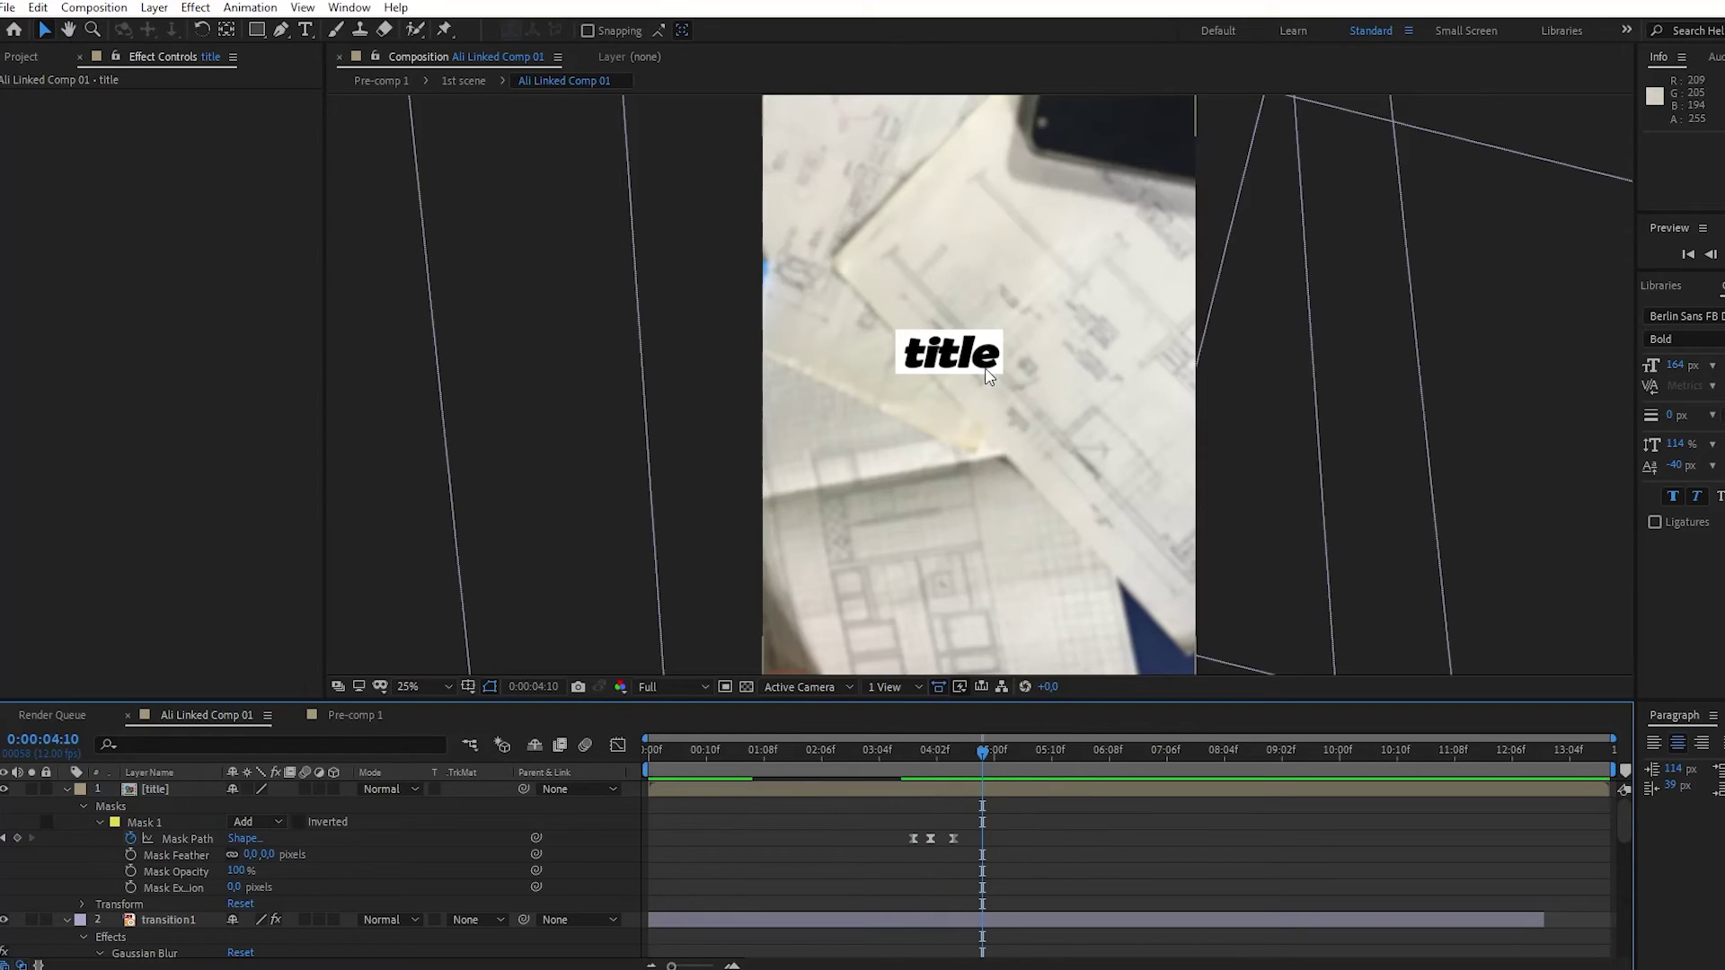
{"action": "scroll", "coordinate": [965, 333], "scroll_direction": "up", "scroll_amount": 2}
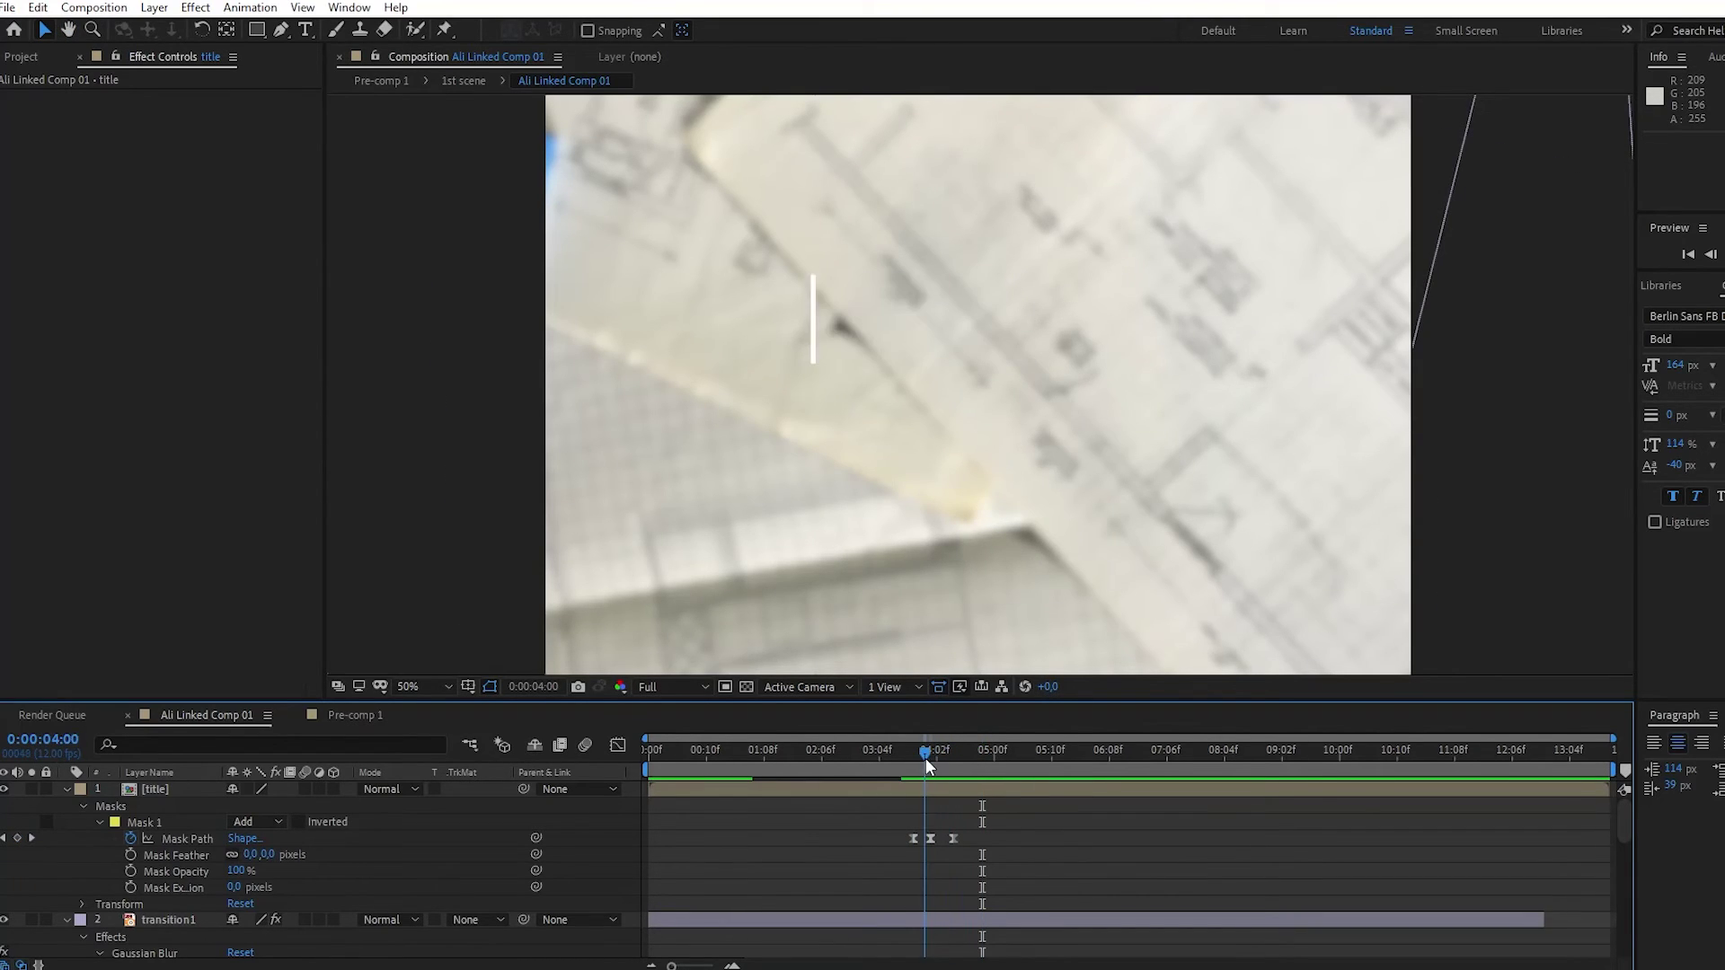
{"action": "left_click_drag", "start_coordinate": [926, 760], "coordinate": [857, 756]}
{"action": "key", "text": "space"}
{"action": "key", "text": "space"}
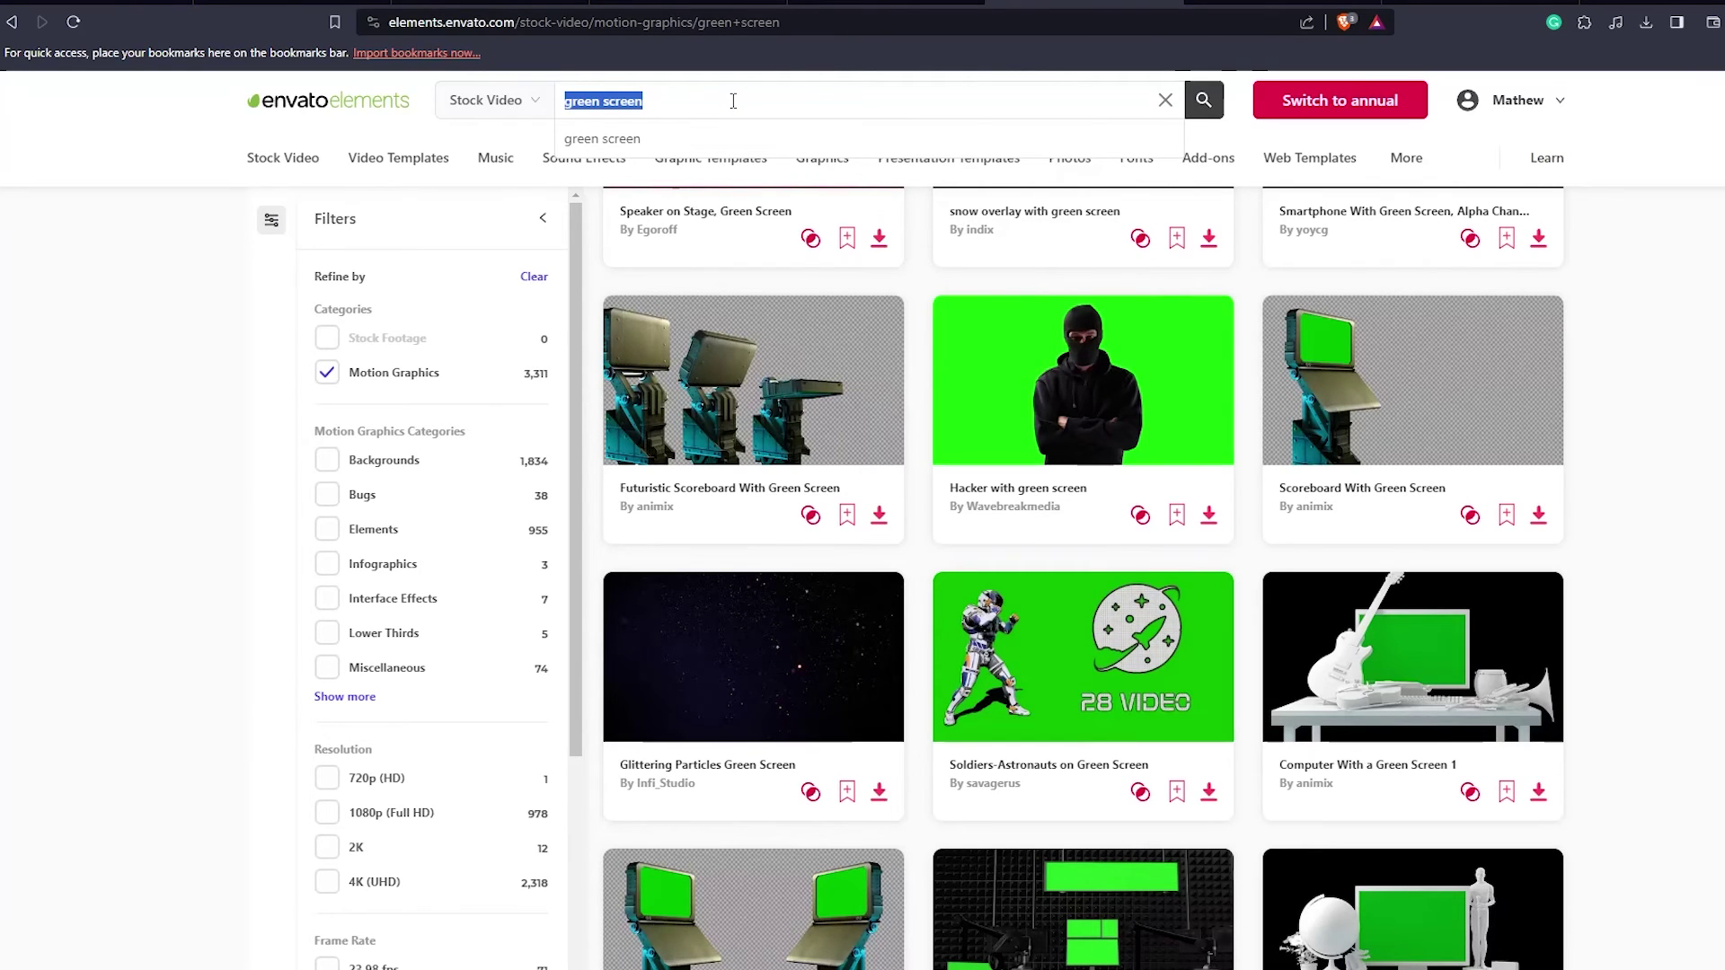
Step: Enter 'grunge' as the new motion-graphics search term
{"action": "type", "text": "grunge textu"}
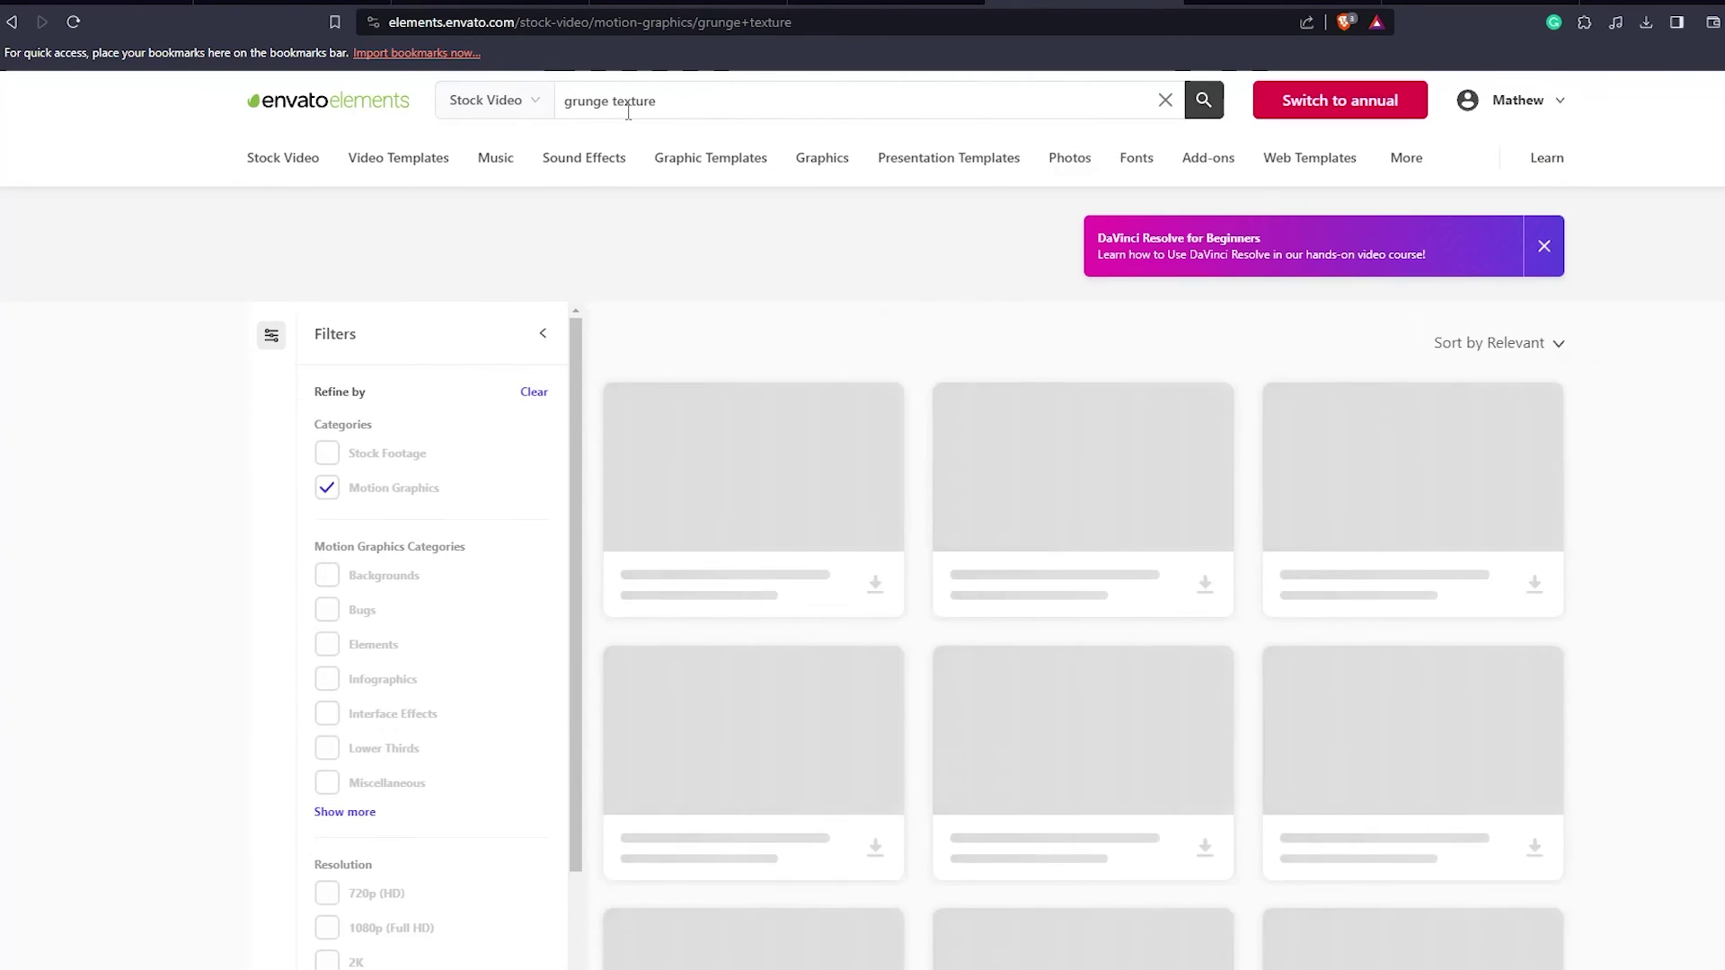
Step: Add the grunge texture to the comp and, after trying Linear Light and Darker Color, set it to Classic Difference
{"action": "left_click", "coordinate": [493, 100]}
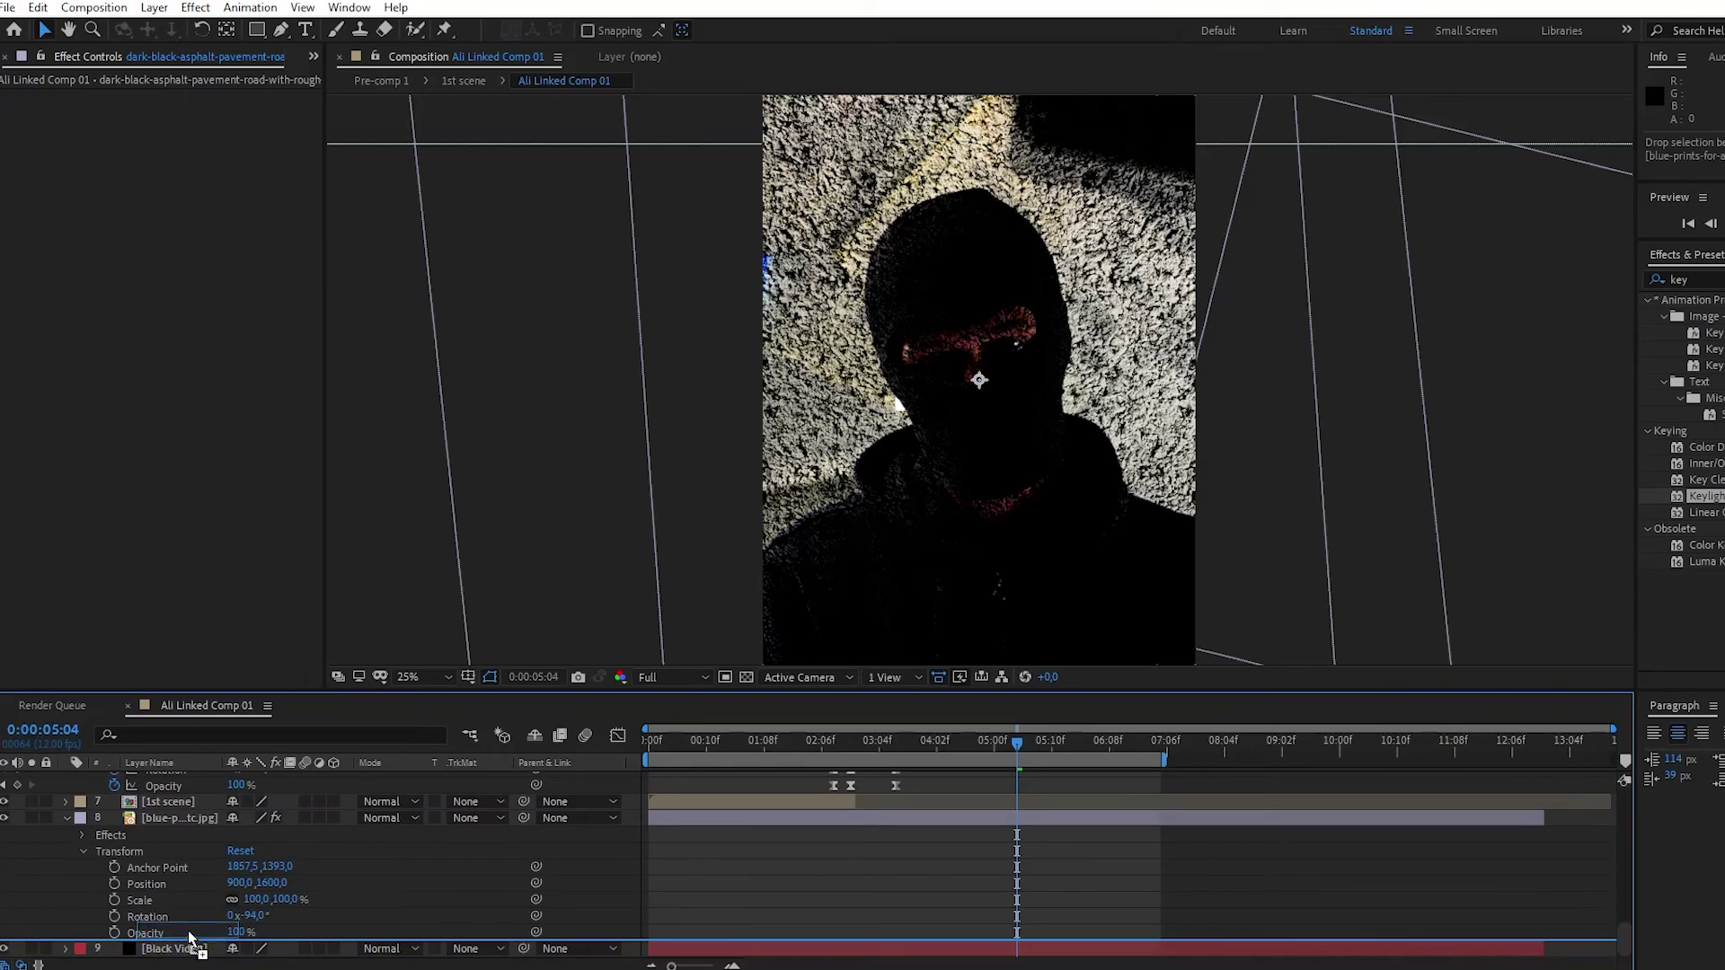
{"action": "left_click_drag", "start_coordinate": [180, 820], "coordinate": [180, 817]}
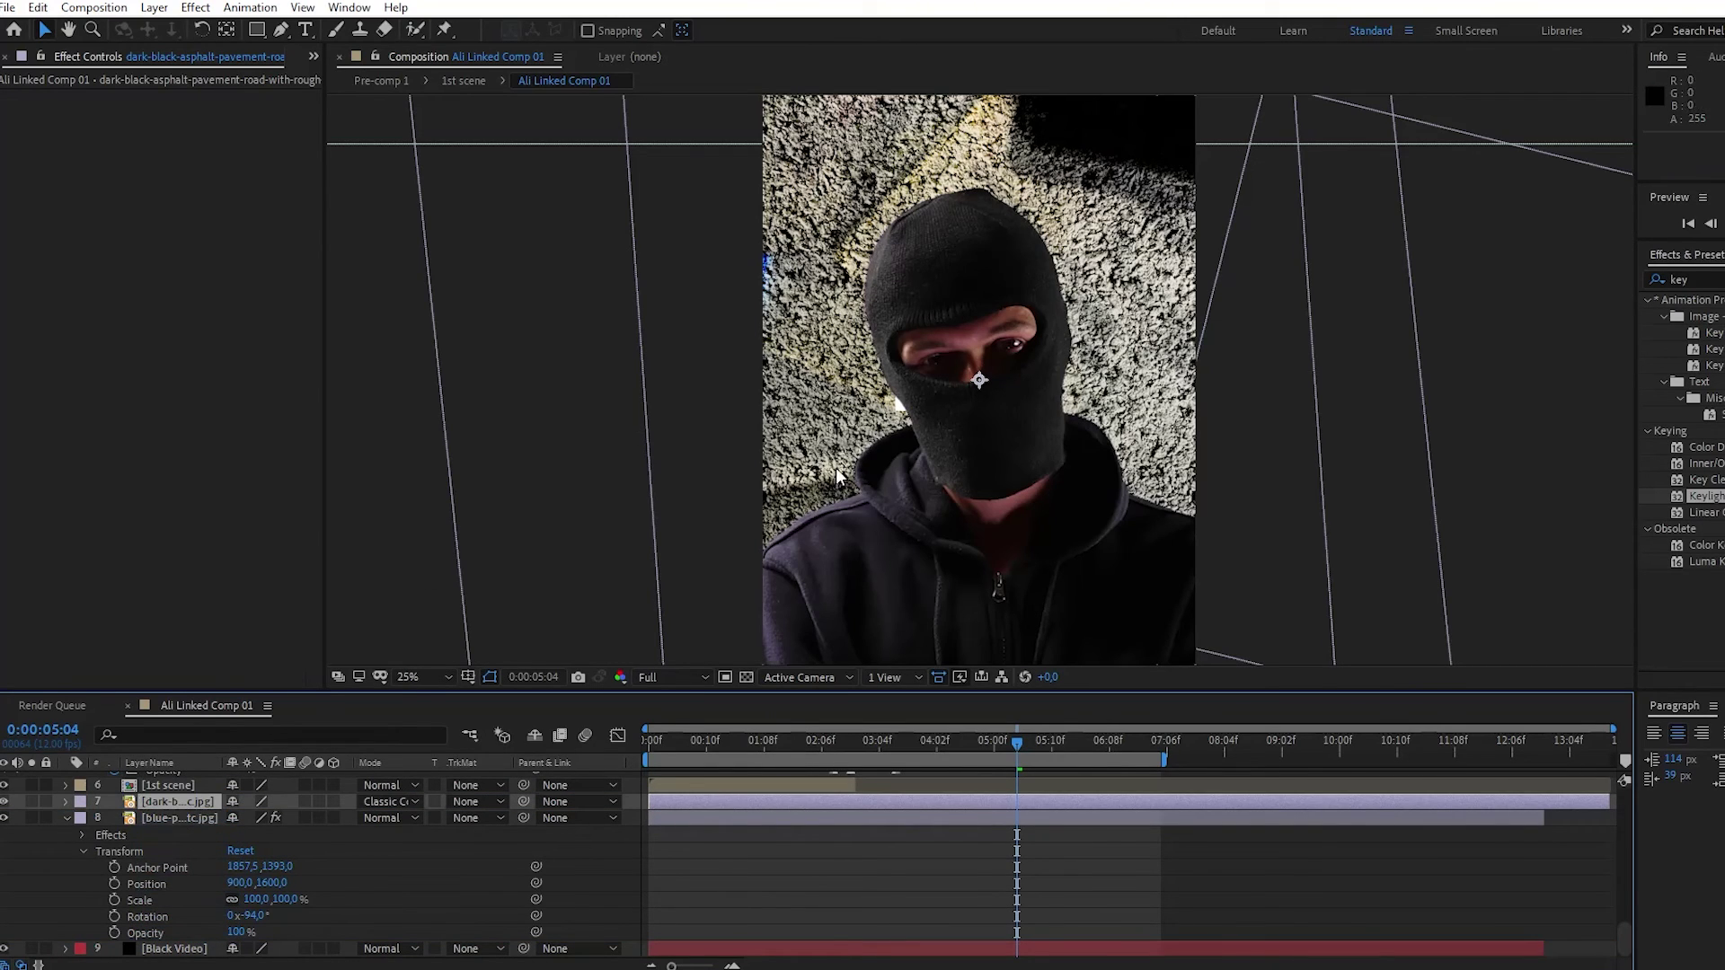
{"action": "left_click", "coordinate": [384, 801]}
{"action": "left_click", "coordinate": [503, 554]}
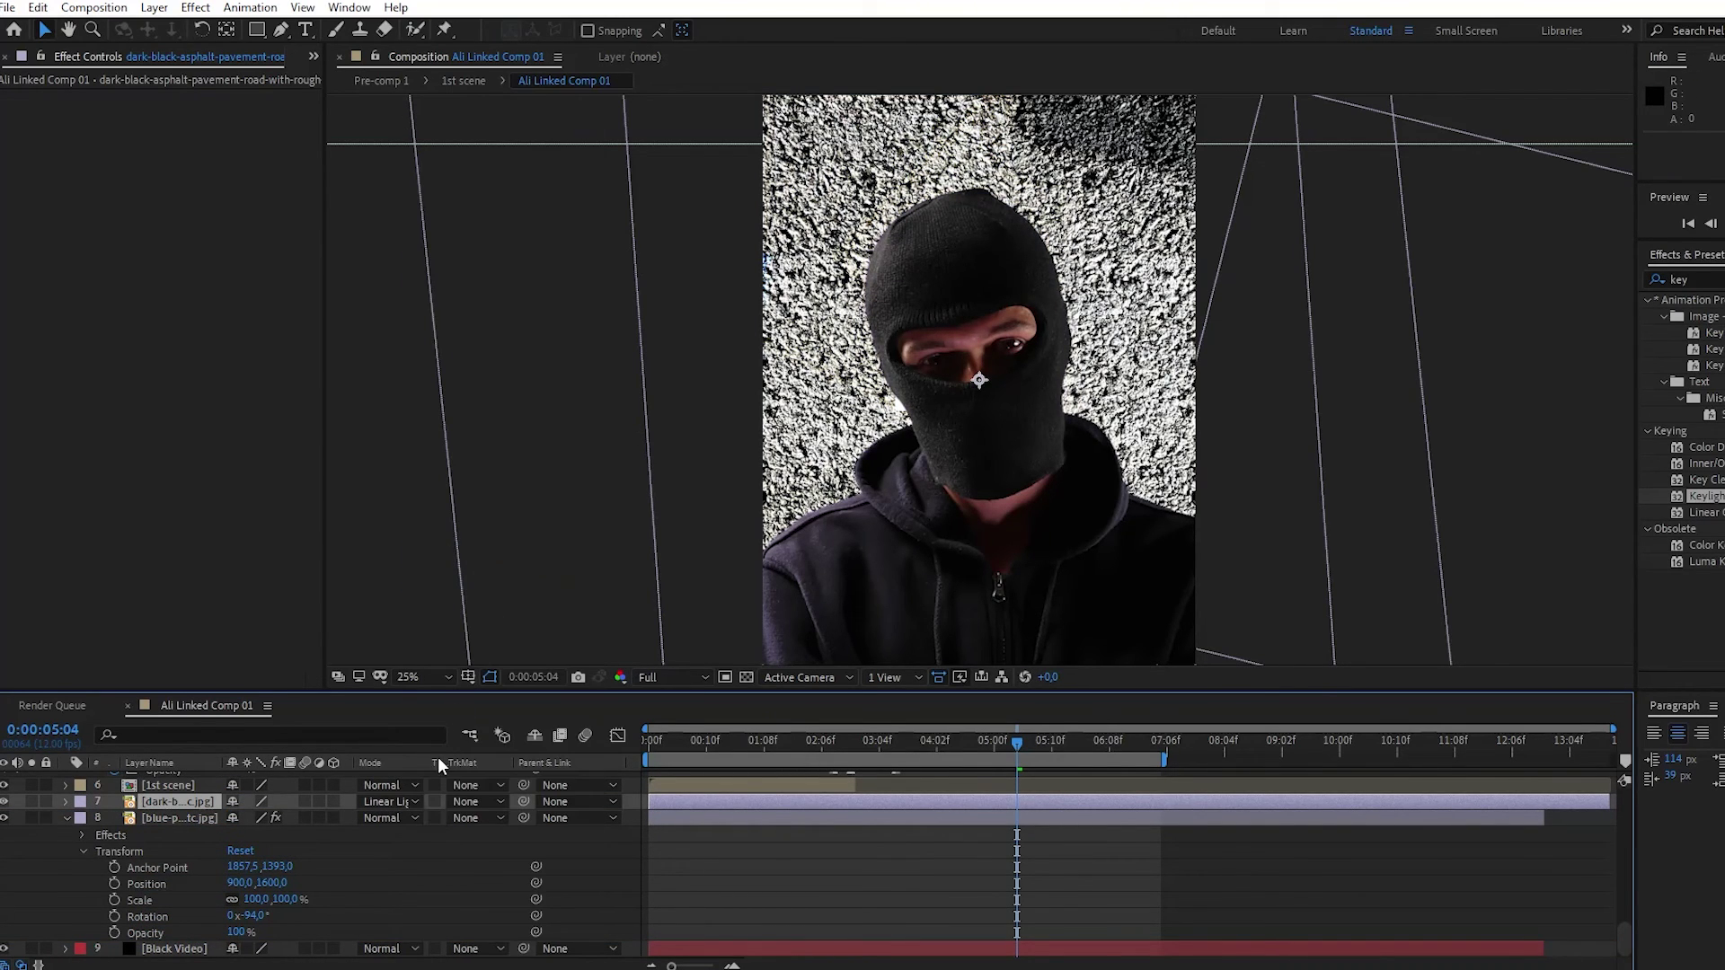
{"action": "left_click", "coordinate": [413, 800]}
{"action": "left_click", "coordinate": [507, 308]}
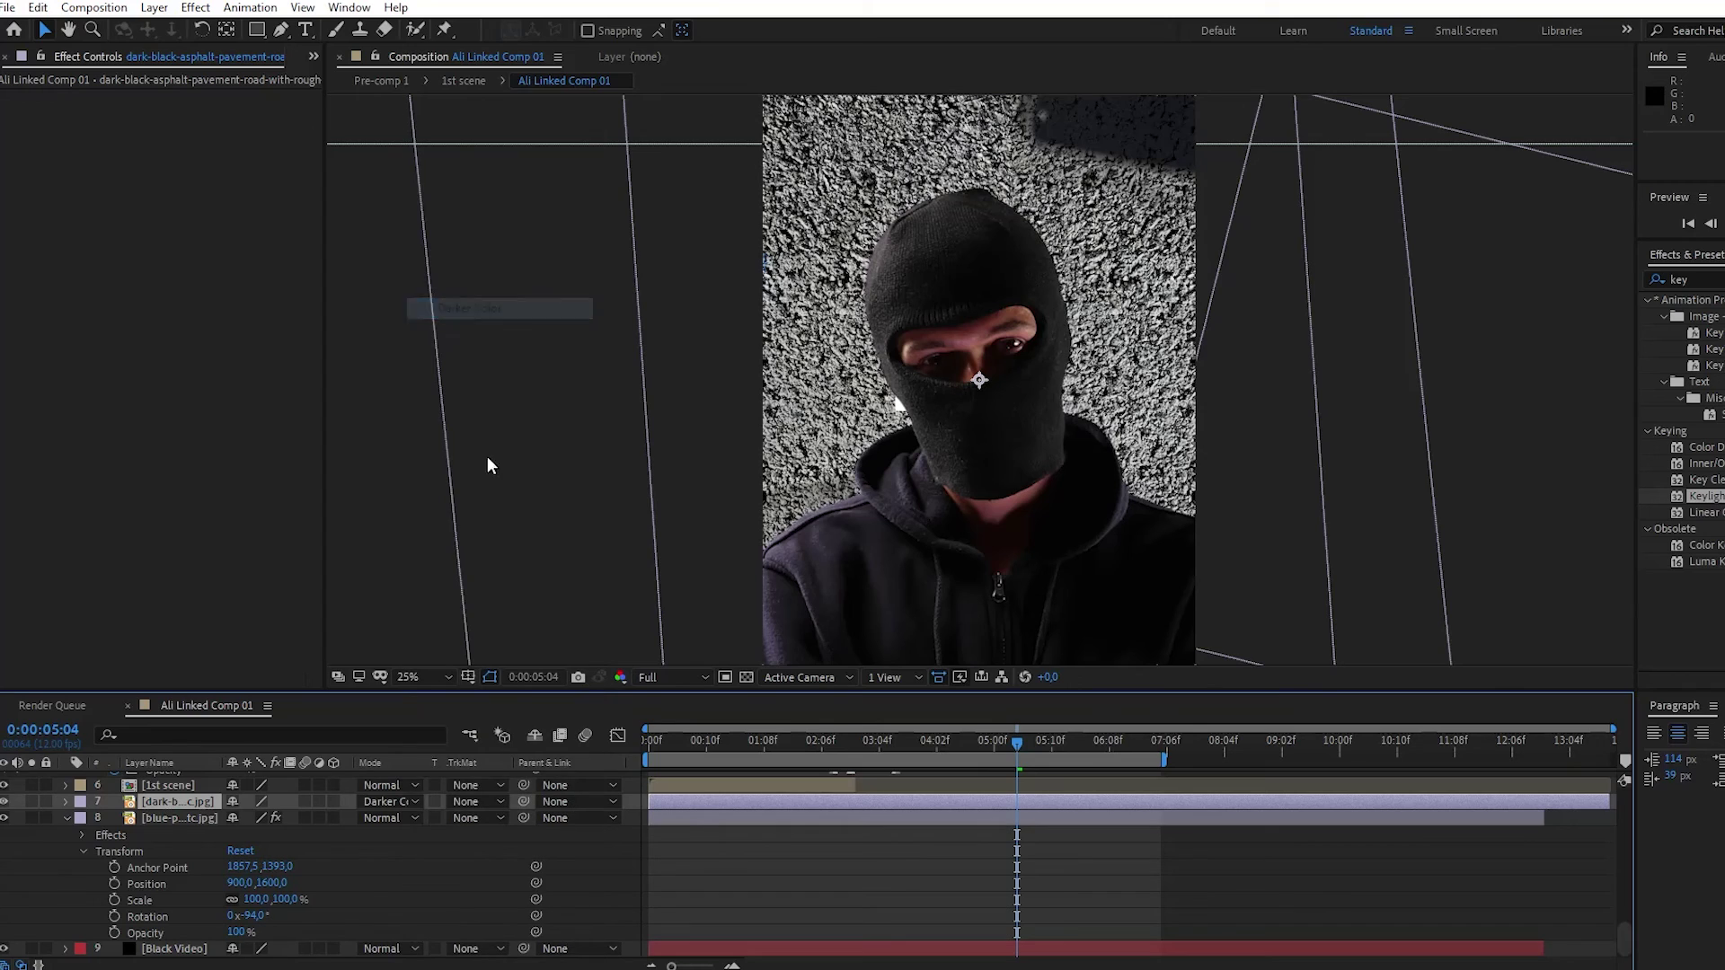
{"action": "left_click", "coordinate": [406, 806]}
{"action": "left_click", "coordinate": [454, 665]}
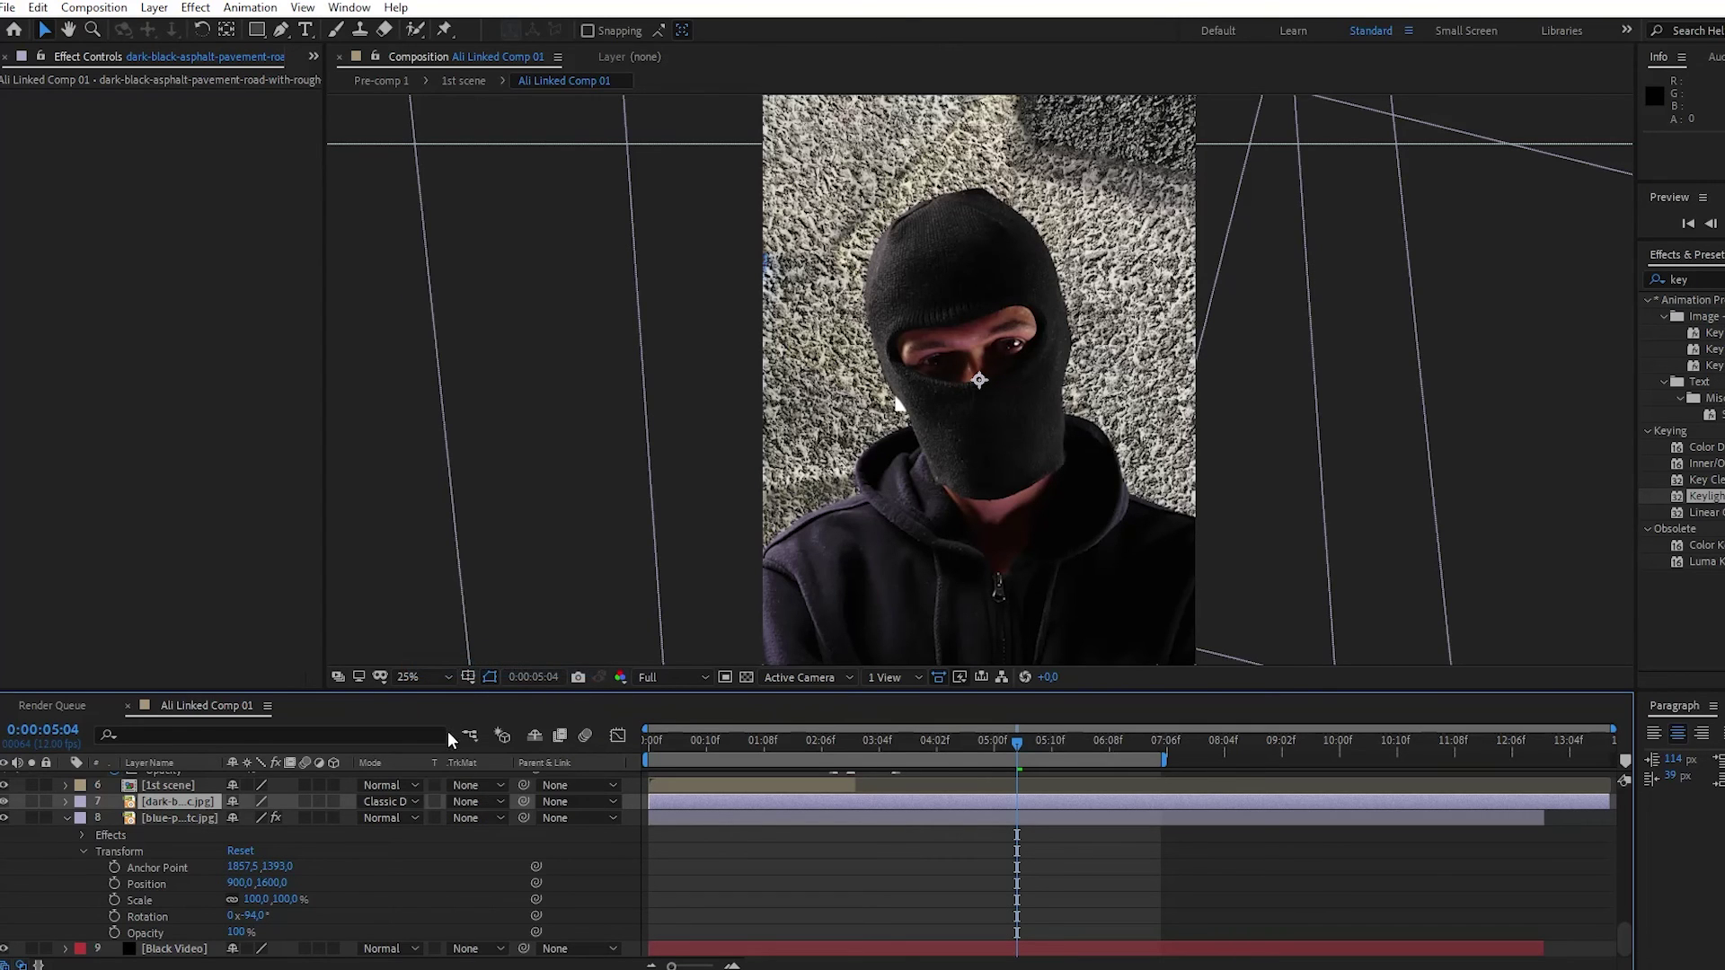
Step: Drive the texture layer's Position with a wiggle(100,100) expression and preview it from the start
{"action": "left_click", "coordinate": [66, 802]}
{"action": "left_click", "coordinate": [81, 818]}
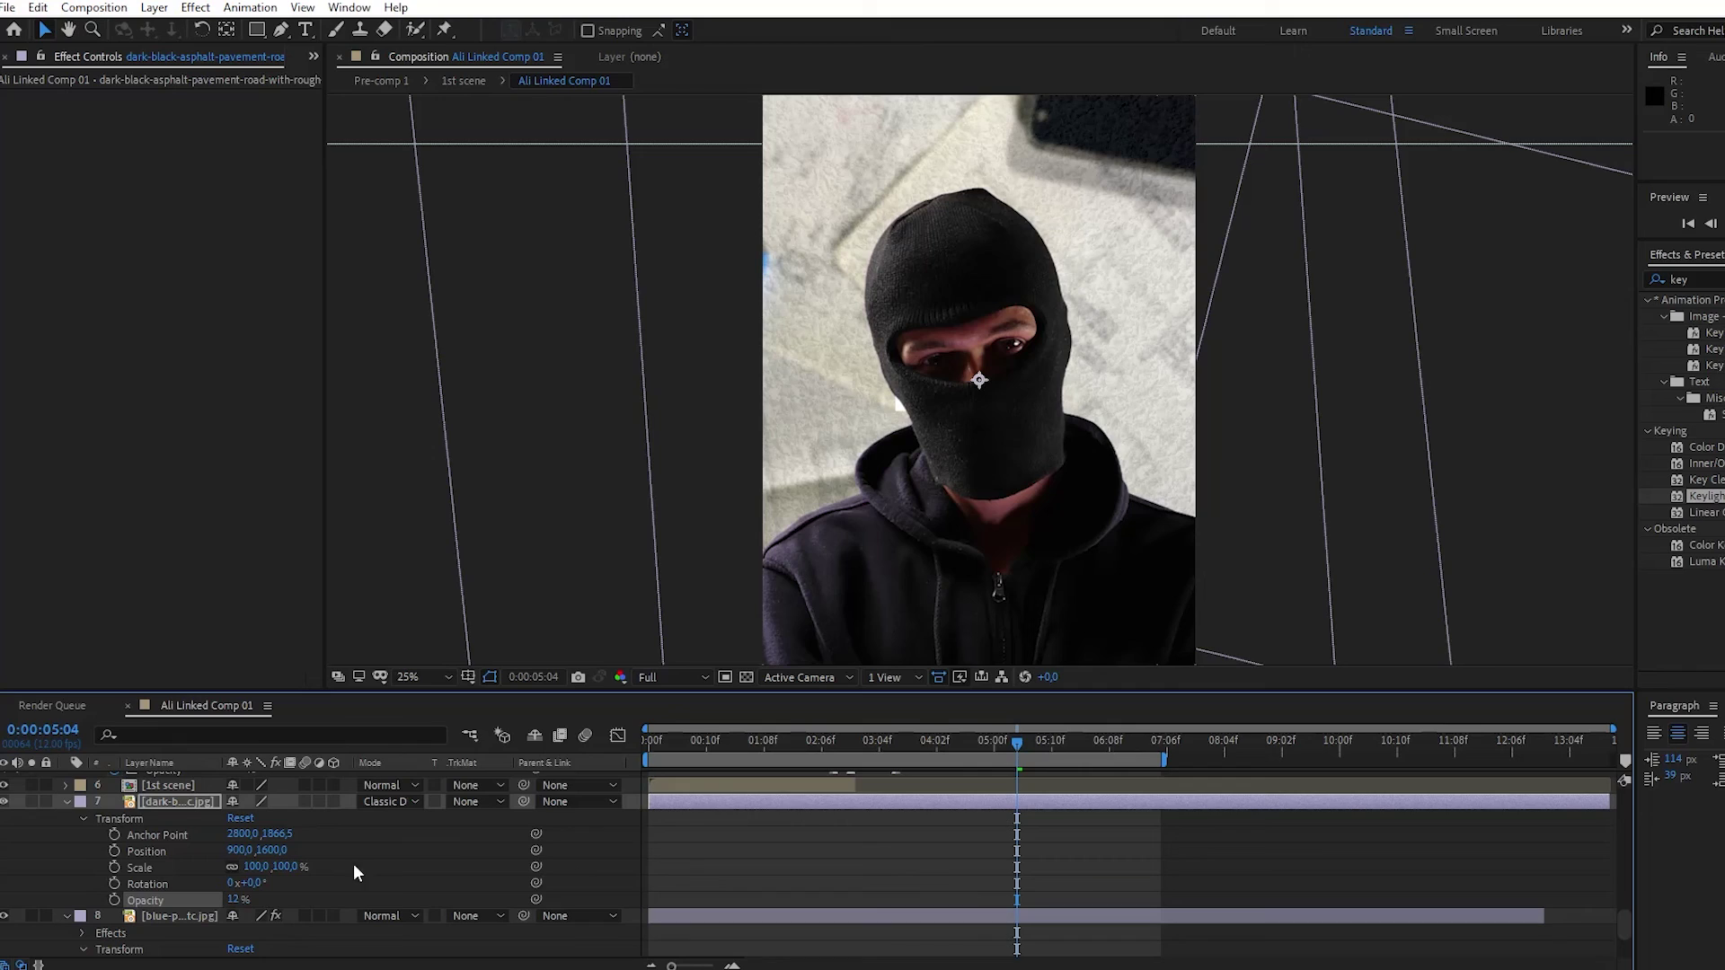
{"action": "left_click", "coordinate": [115, 850], "text": "alt"}
{"action": "type", "text": "wiggle"}
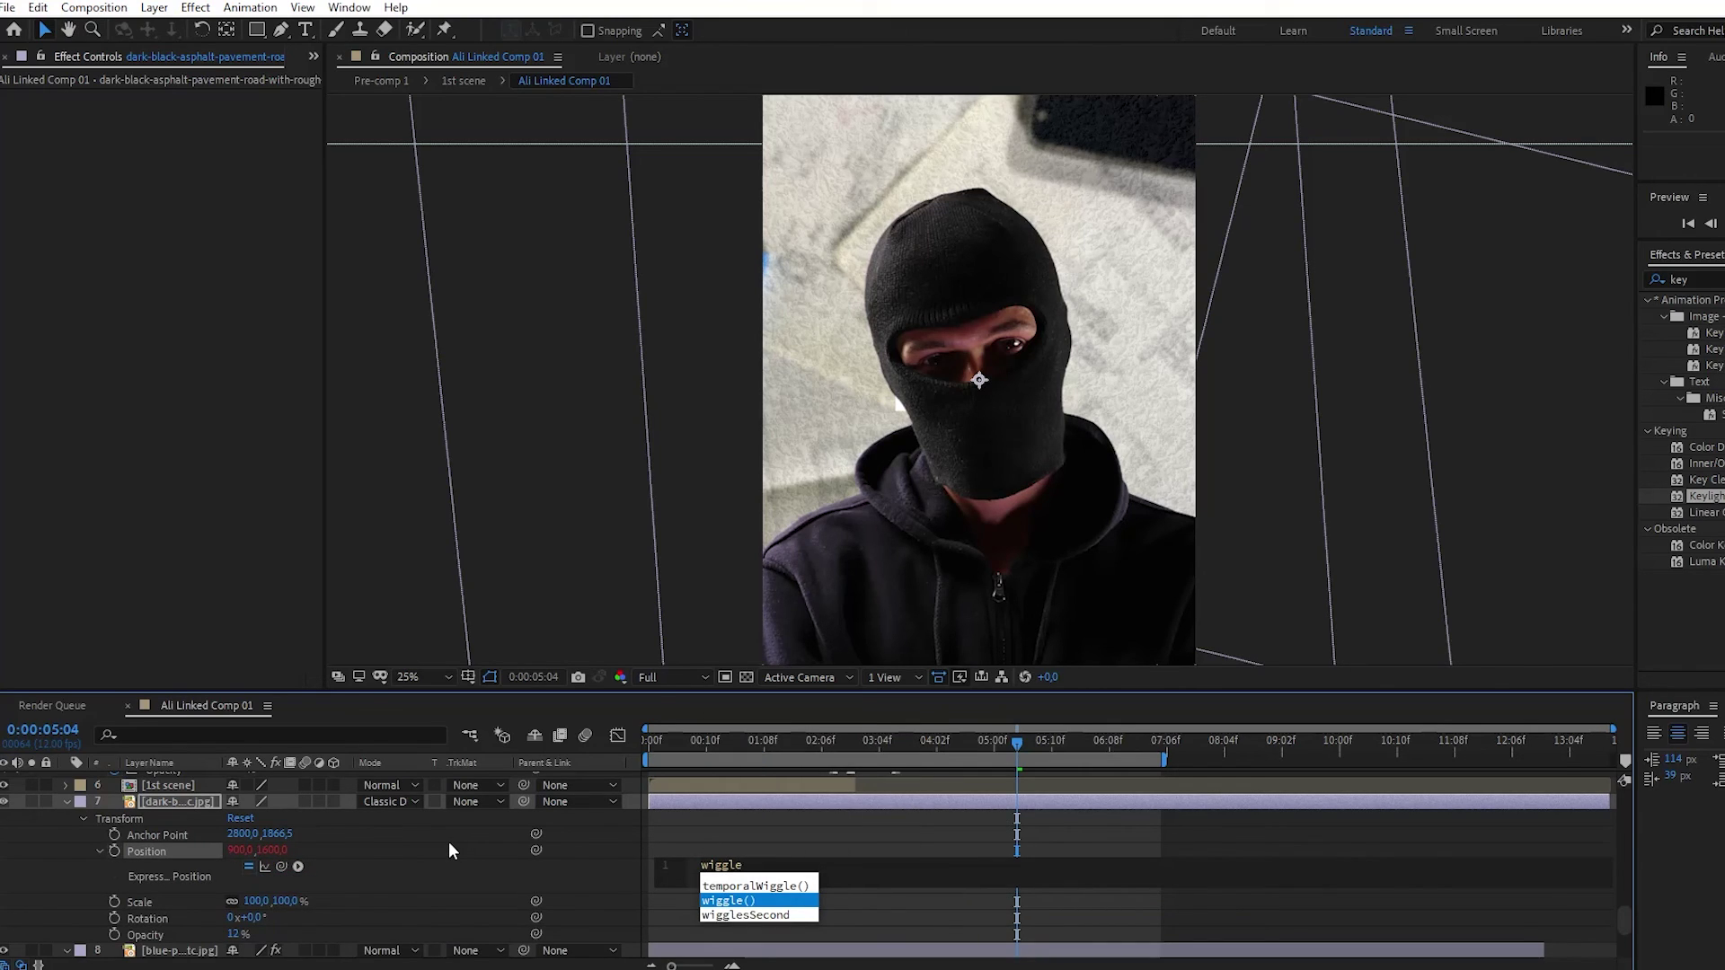
{"action": "key", "text": "Return"}
{"action": "type", "text": "100,100"}
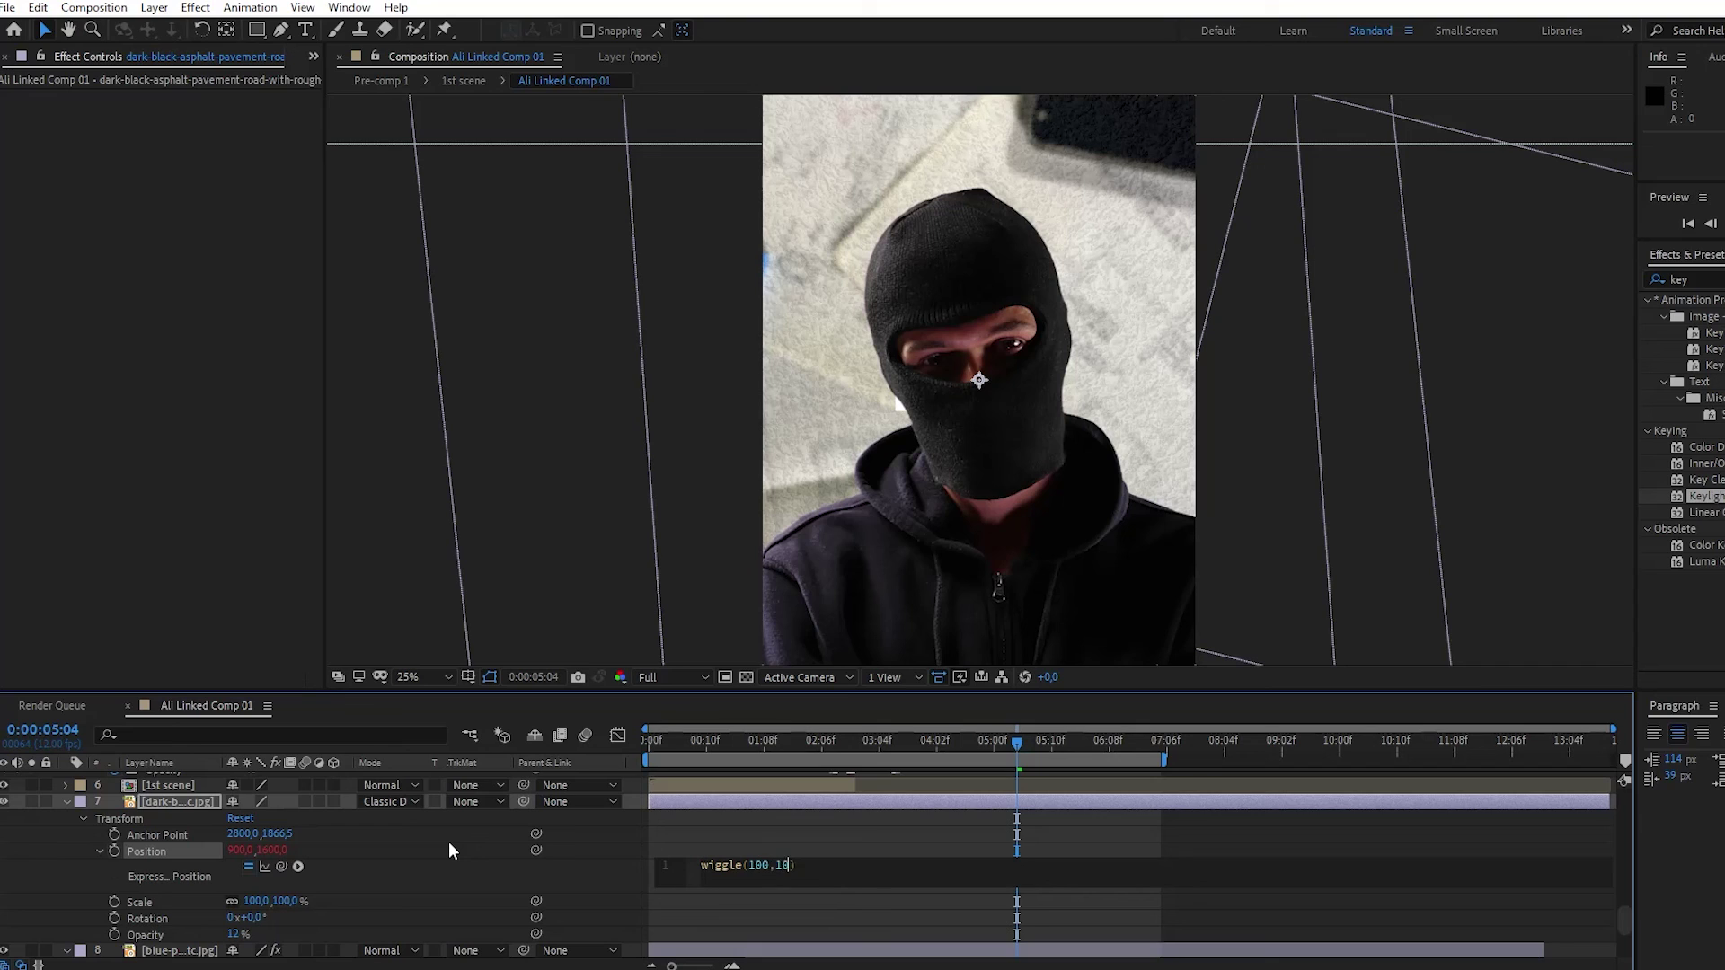
{"action": "left_click_drag", "start_coordinate": [664, 746], "coordinate": [623, 744]}
{"action": "key", "text": "space"}
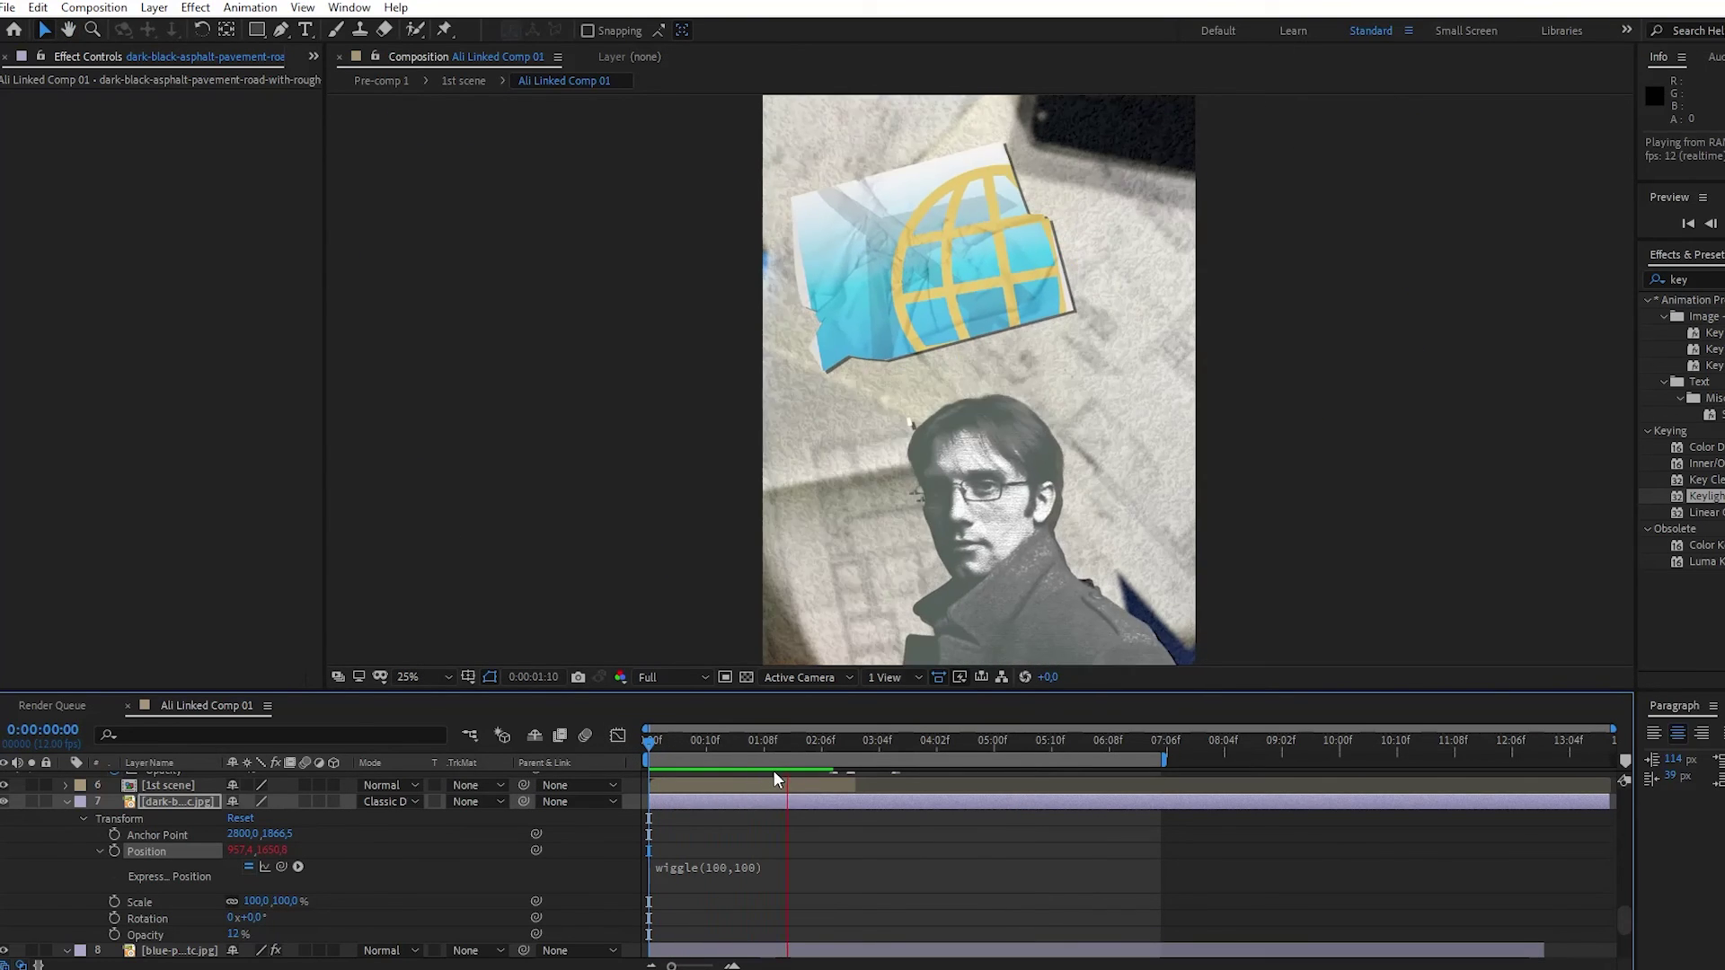